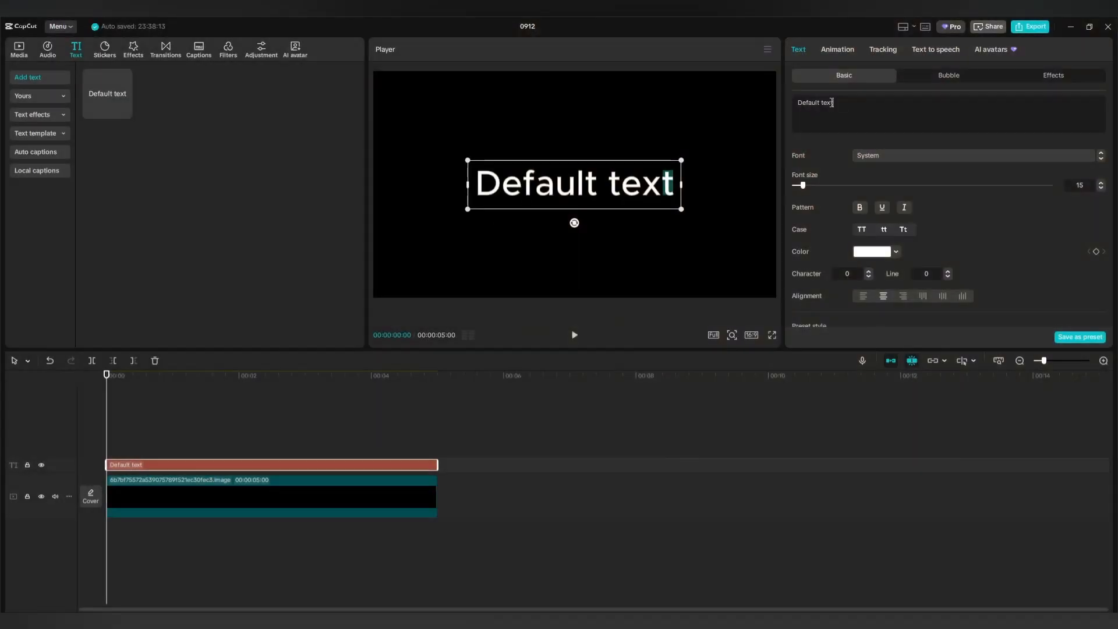
- Replace the default title text with "REVEAL" and set its font to ゴンタカナ
left_click_drag(838, 102, 796, 103)
type("REVEAL")
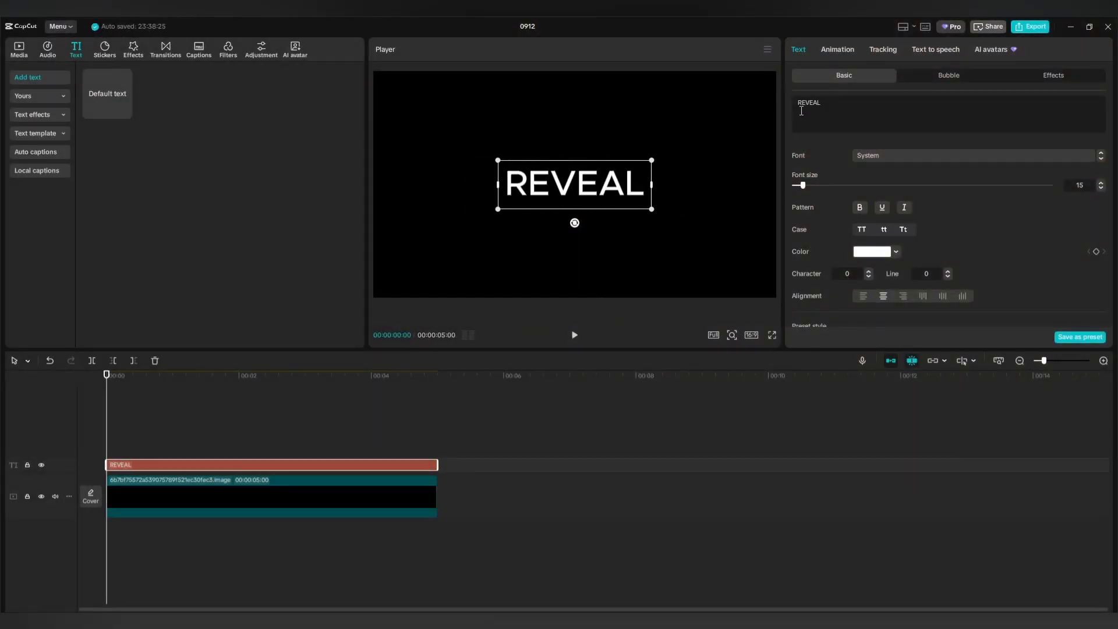
left_click(893, 153)
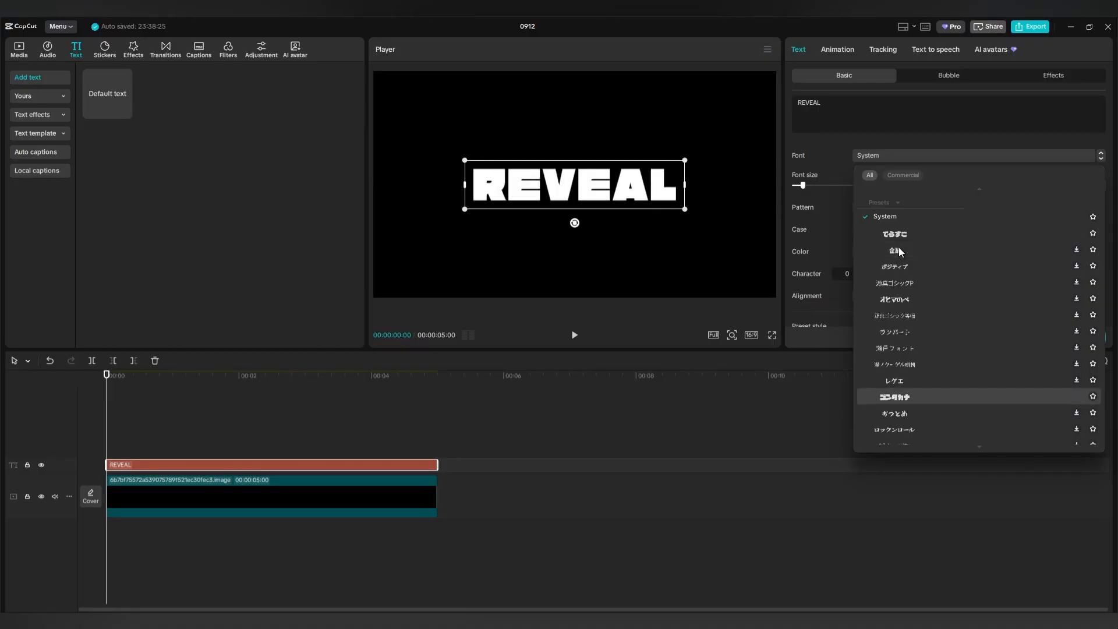
left_click(903, 396)
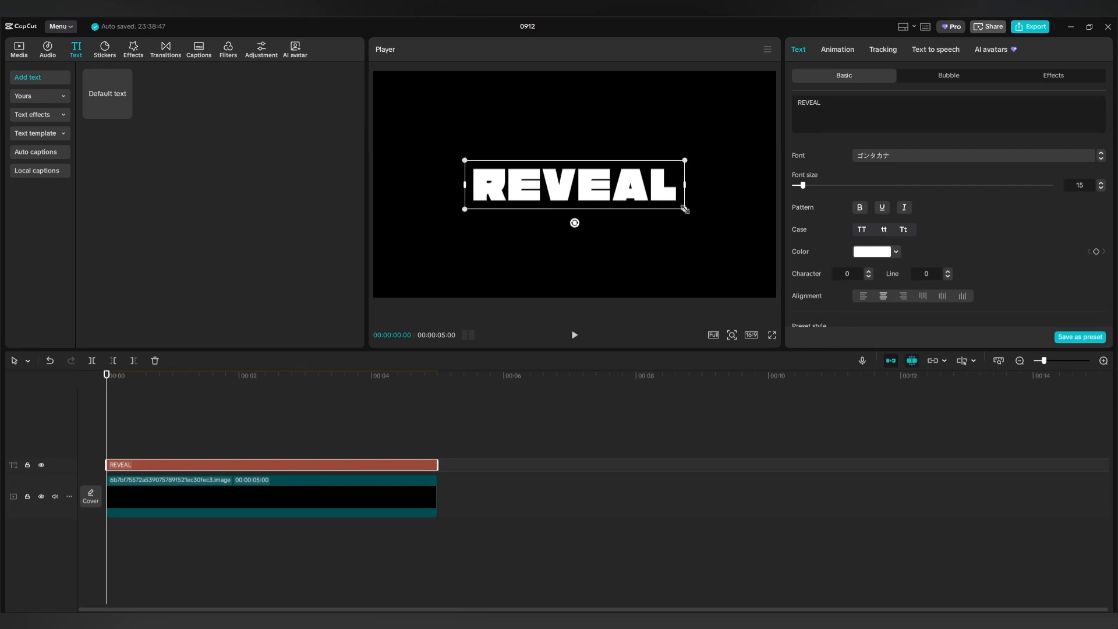
- Enlarge the REVEAL title to nearly the full frame width and tighten its character spacing to -2
left_click_drag(685, 209, 776, 305)
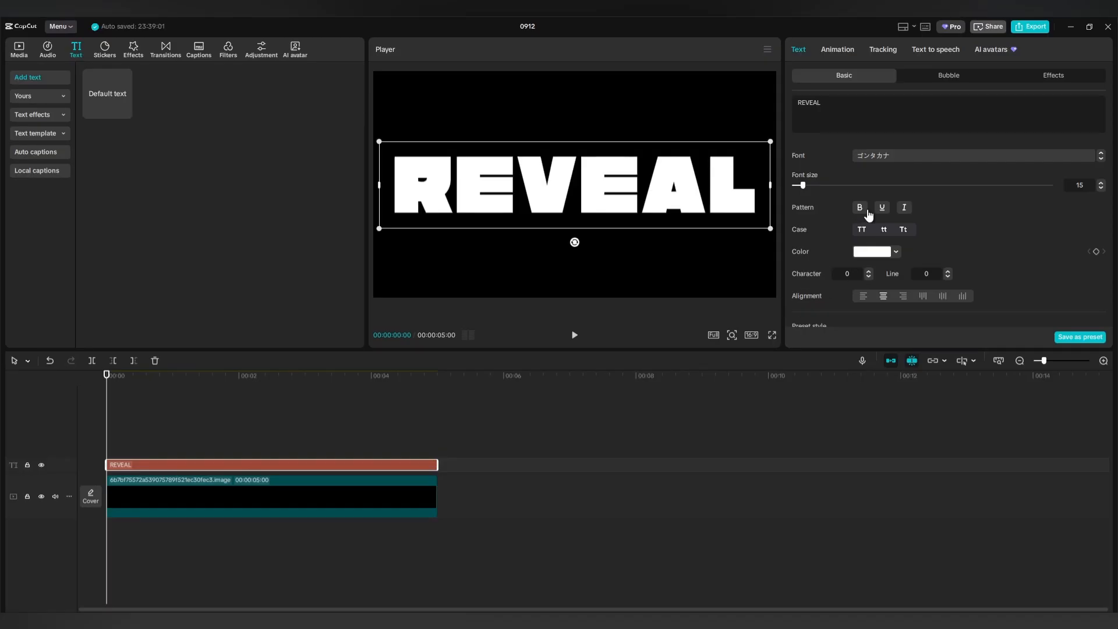
scroll(867, 227, "down", 1)
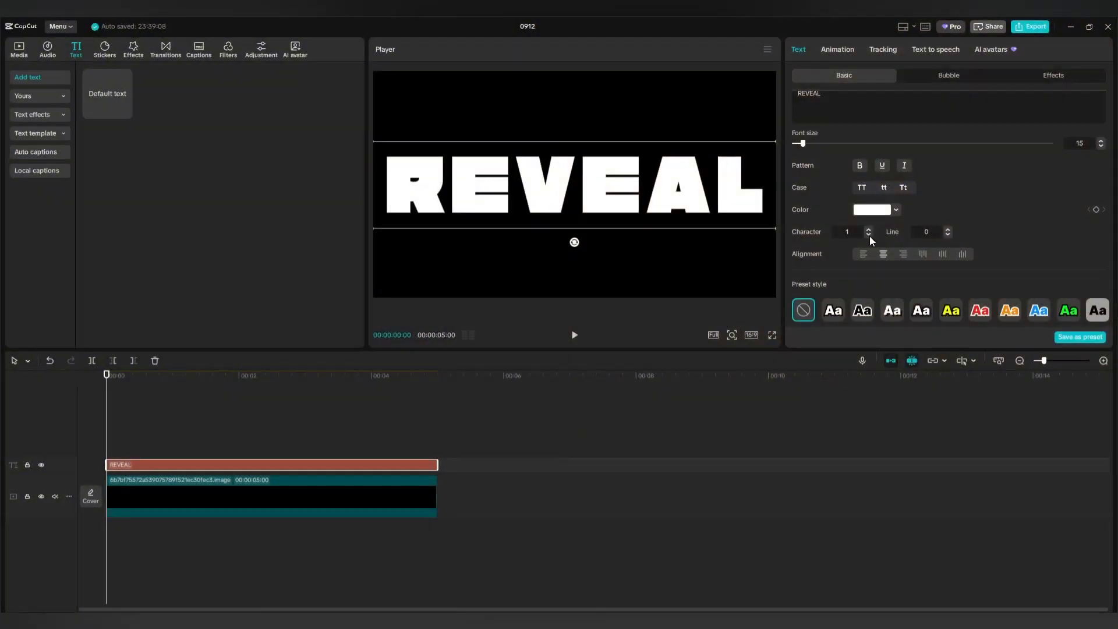
left_click(868, 234)
left_click(868, 234)
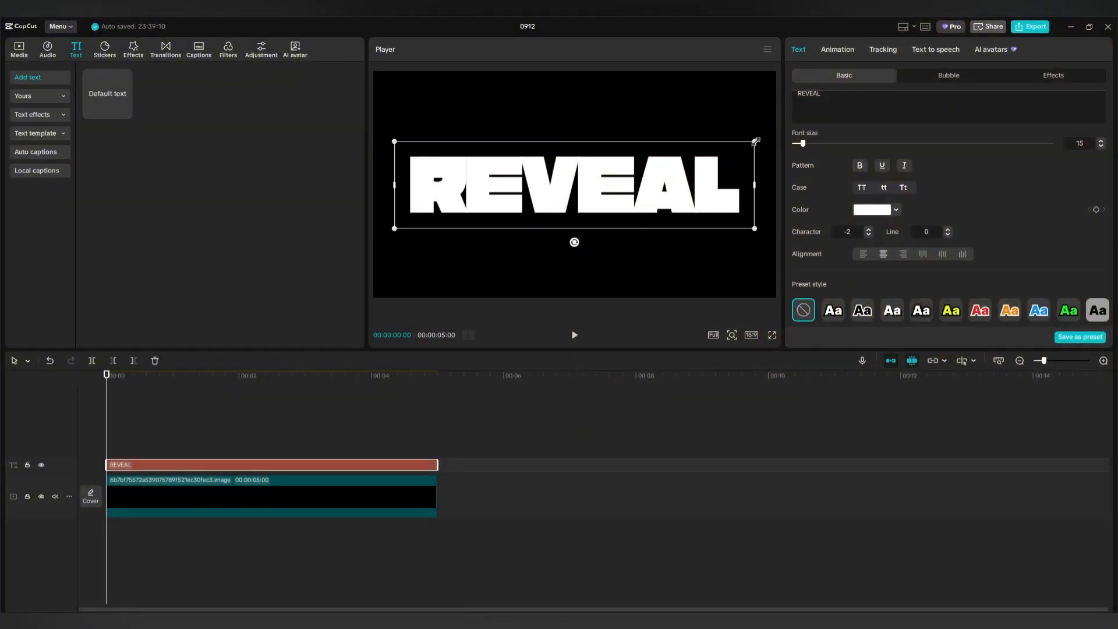
- Scale the REVEAL title up to 205% so the letters span almost the whole frame
left_click_drag(754, 141, 782, 122)
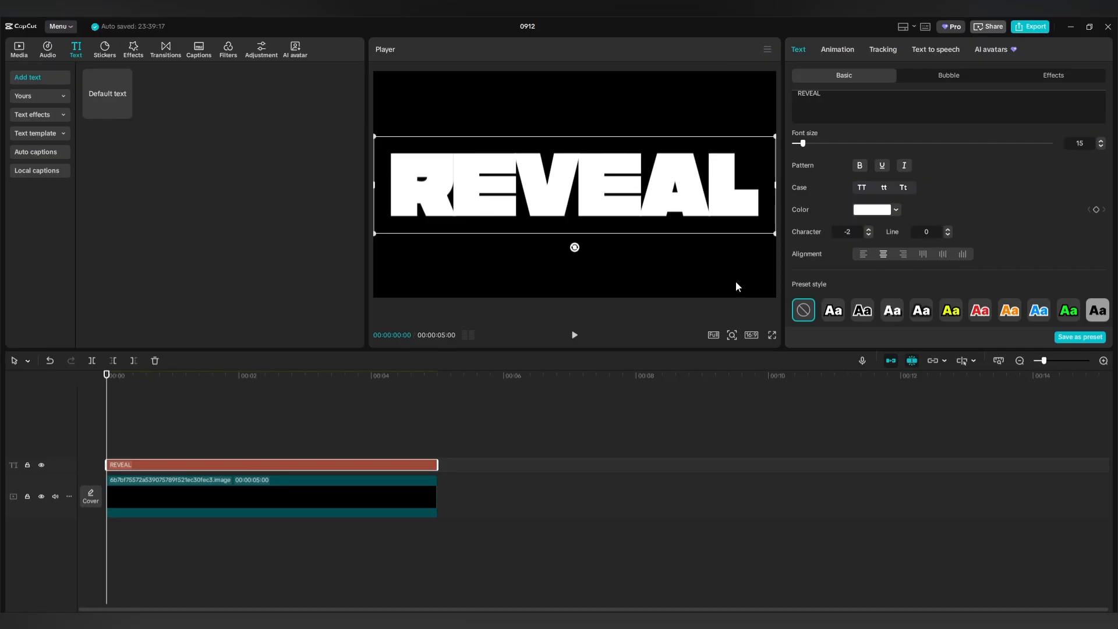
scroll(893, 216, "down", 5)
left_click_drag(887, 200, 890, 200)
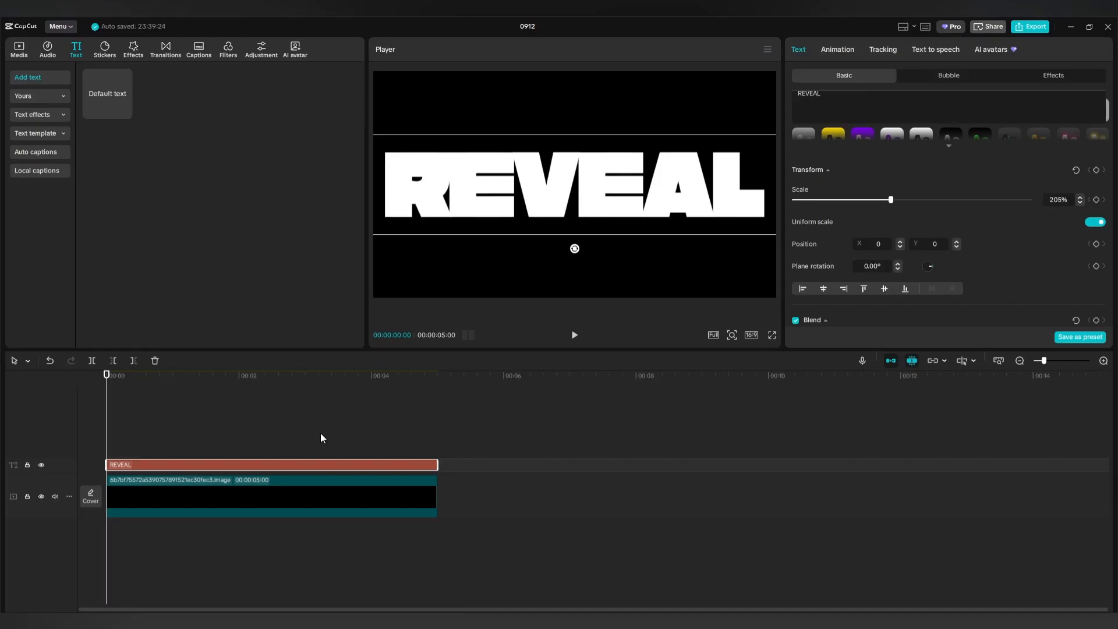
- Combine the REVEAL title and the black background image into one compound clip
left_click(312, 478)
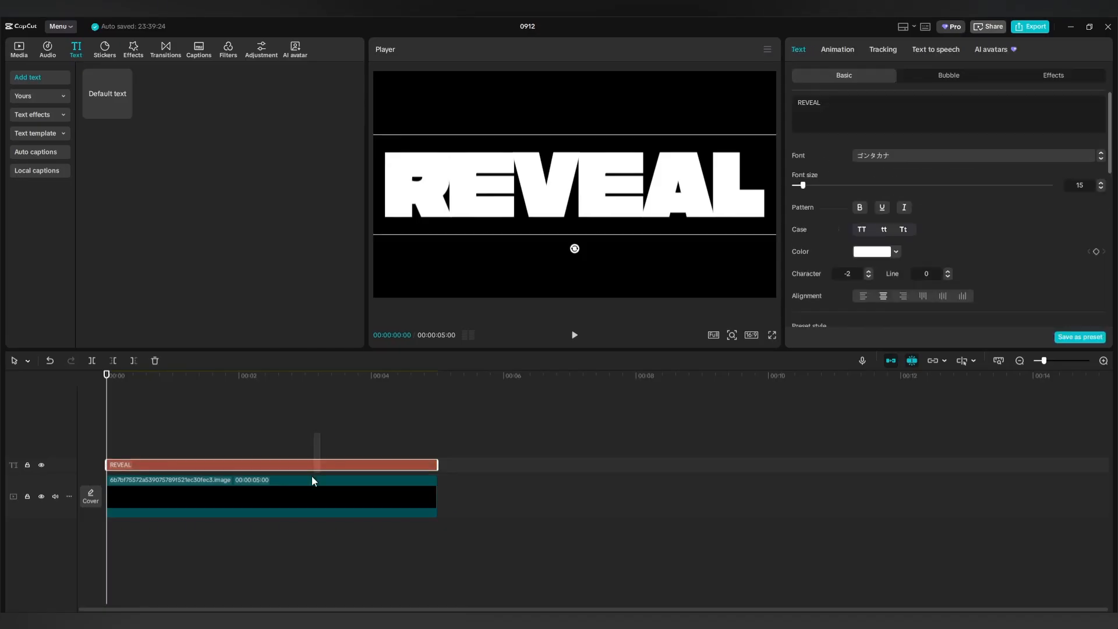
right_click(284, 494)
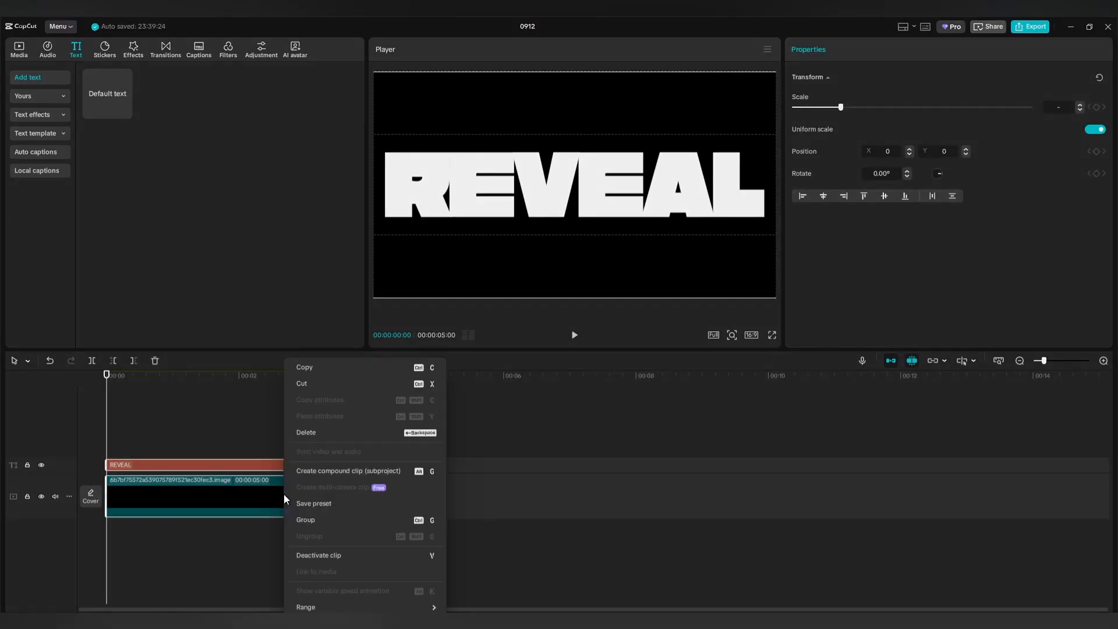
left_click(324, 471)
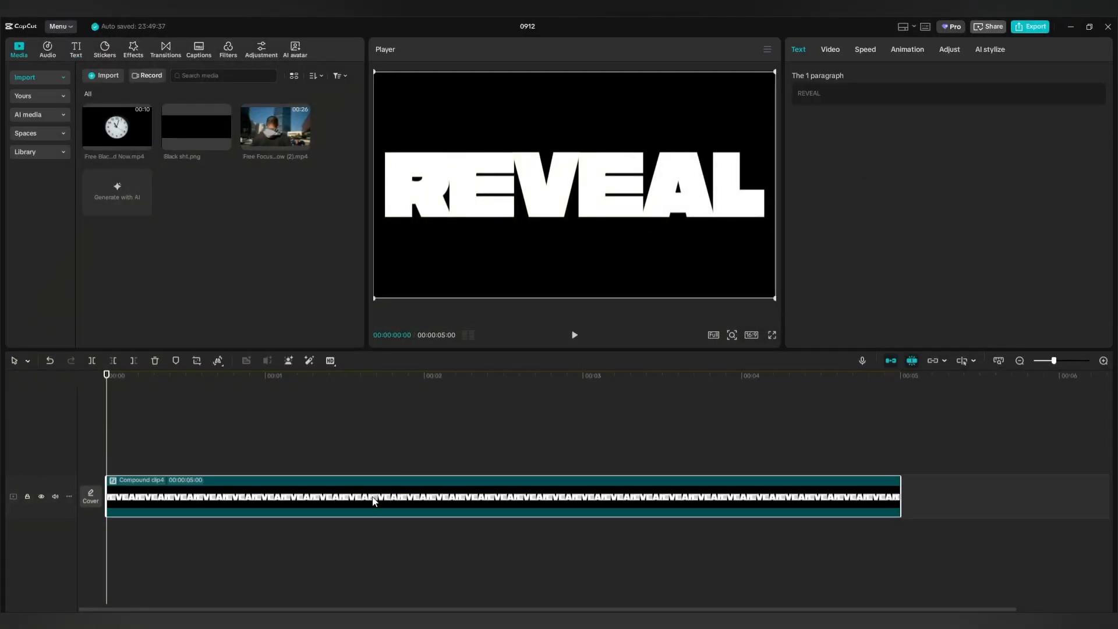
- Move the compound clip to the track above and place the Free Focus video beneath it at the timeline start
left_click_drag(373, 501, 372, 454)
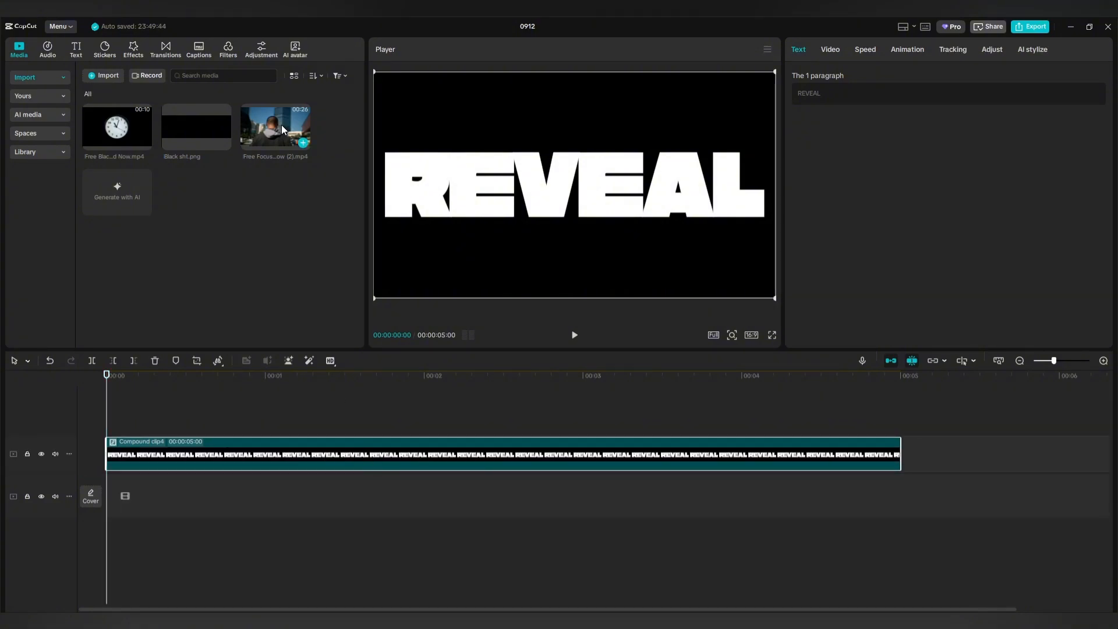
left_click_drag(281, 129, 157, 499)
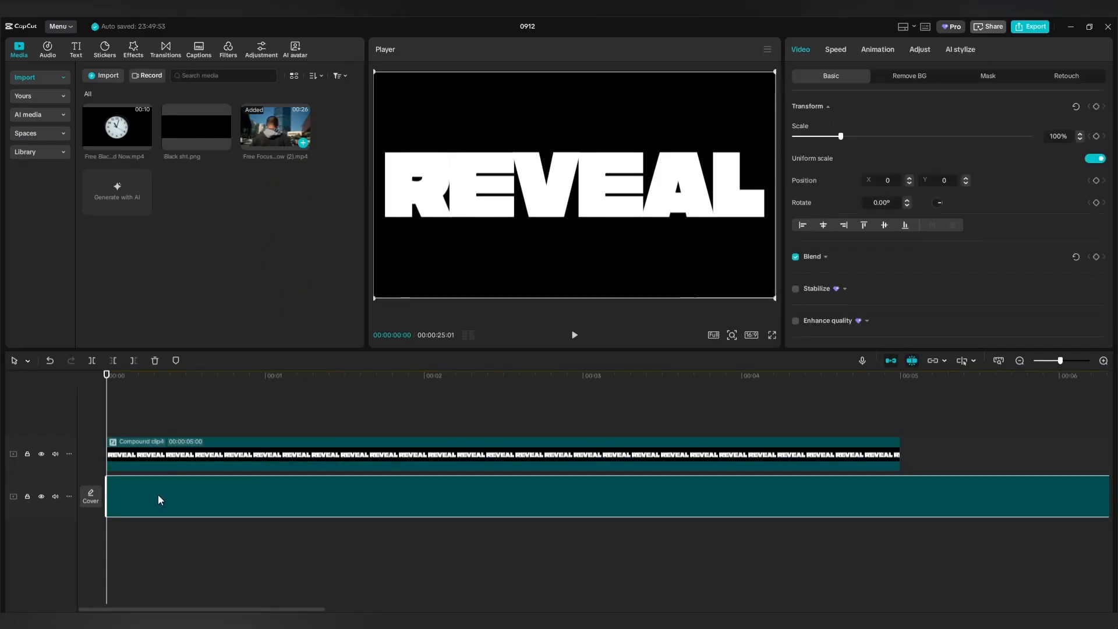
- Trim the Free Focus video at 00:00:05:00 to match the compound clip's end and return the playhead to the start
left_click_drag(106, 414, 900, 425)
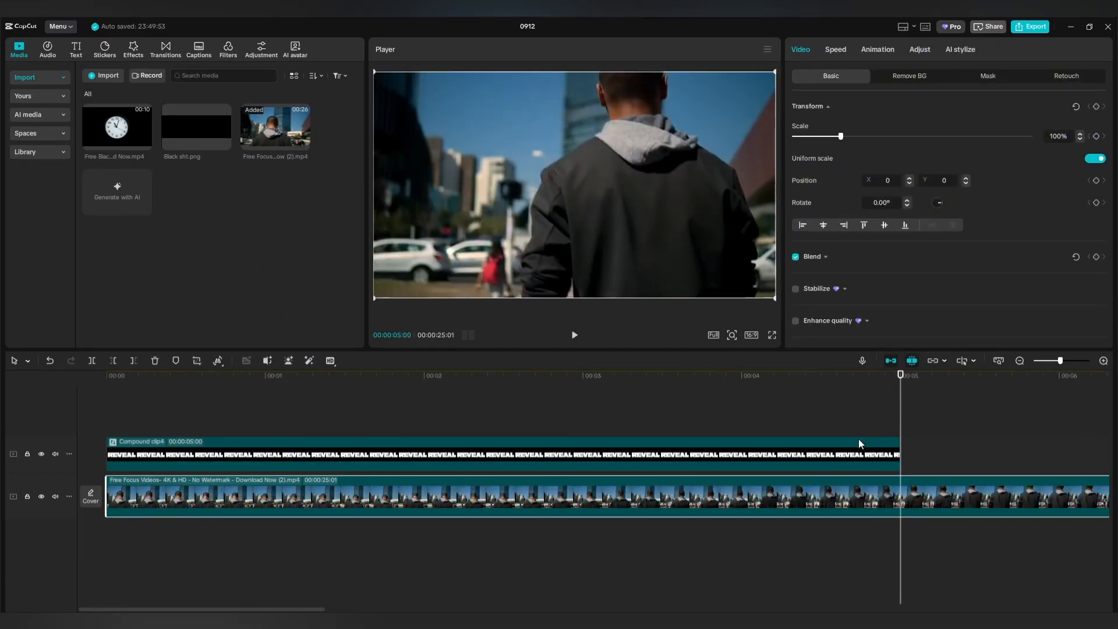
left_click(134, 360)
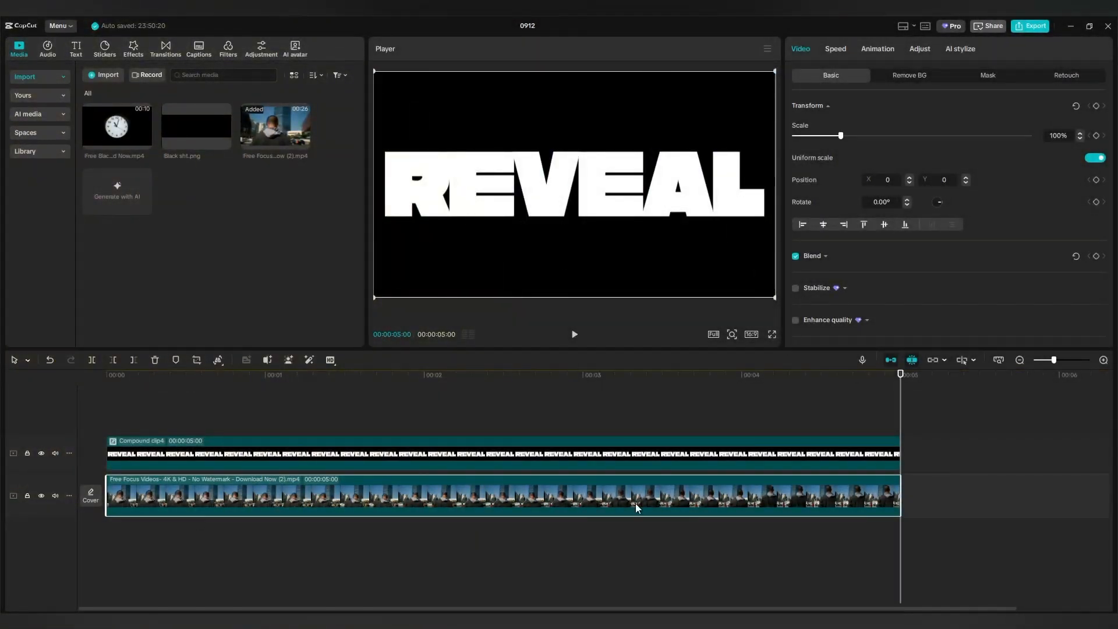
left_click_drag(898, 416, 106, 428)
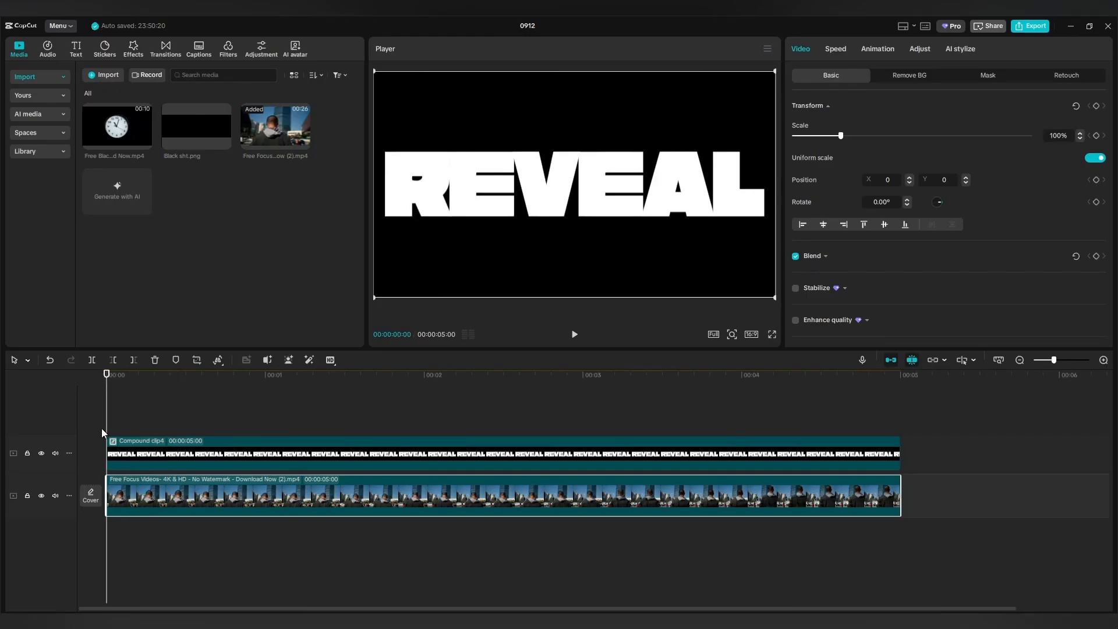
- Set the compound clip's blend mode to Multiply so the footage shows through the REVEAL letters
left_click(250, 454)
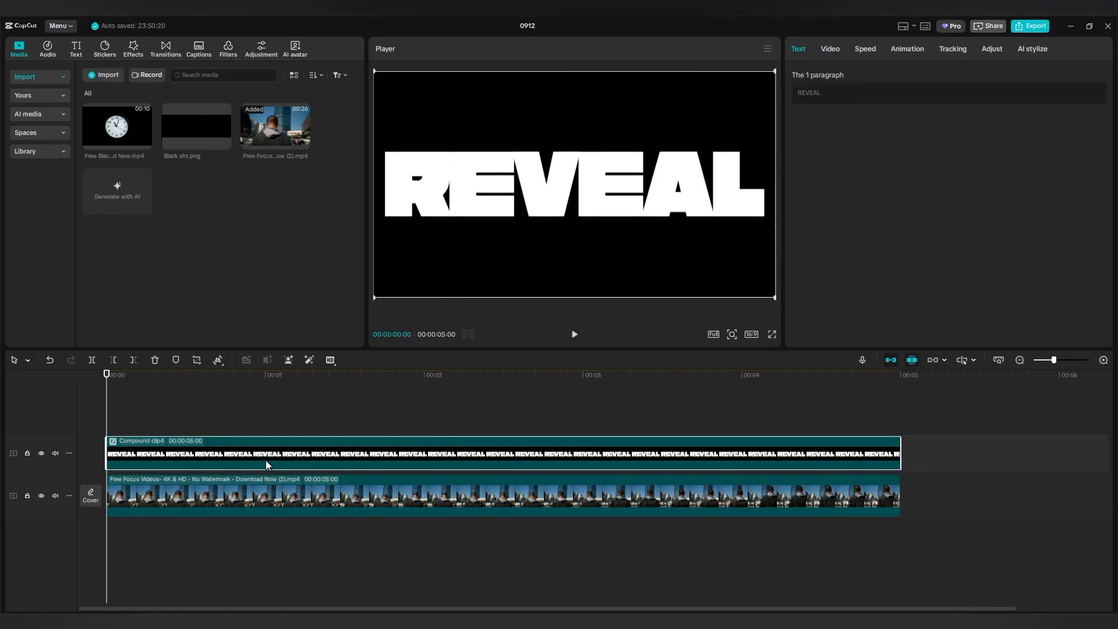
left_click(829, 49)
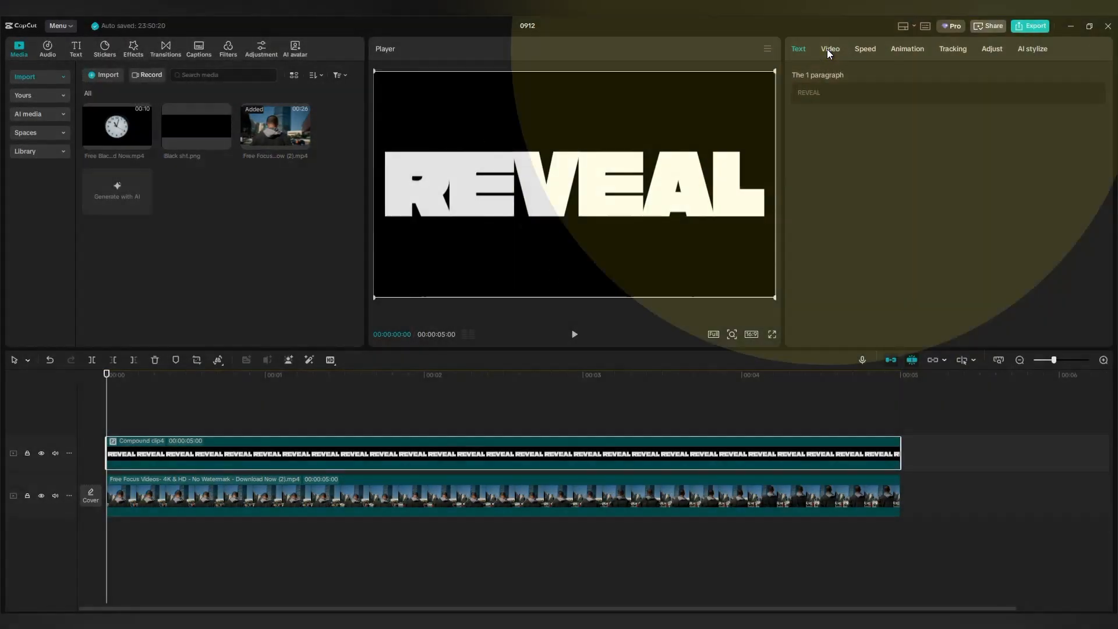
left_click(821, 260)
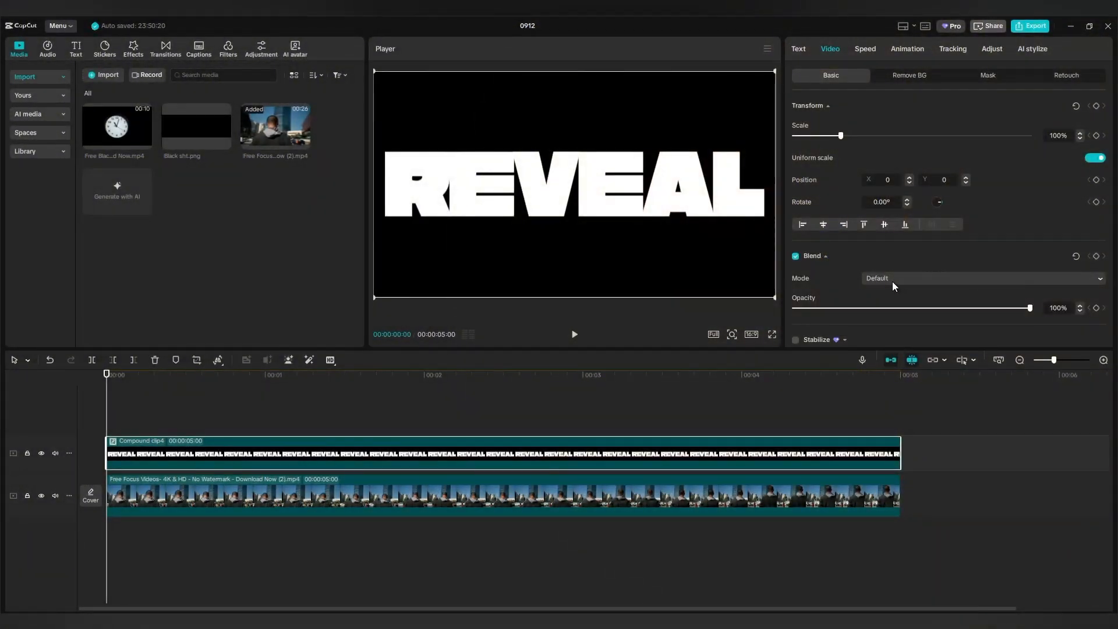
left_click(914, 279)
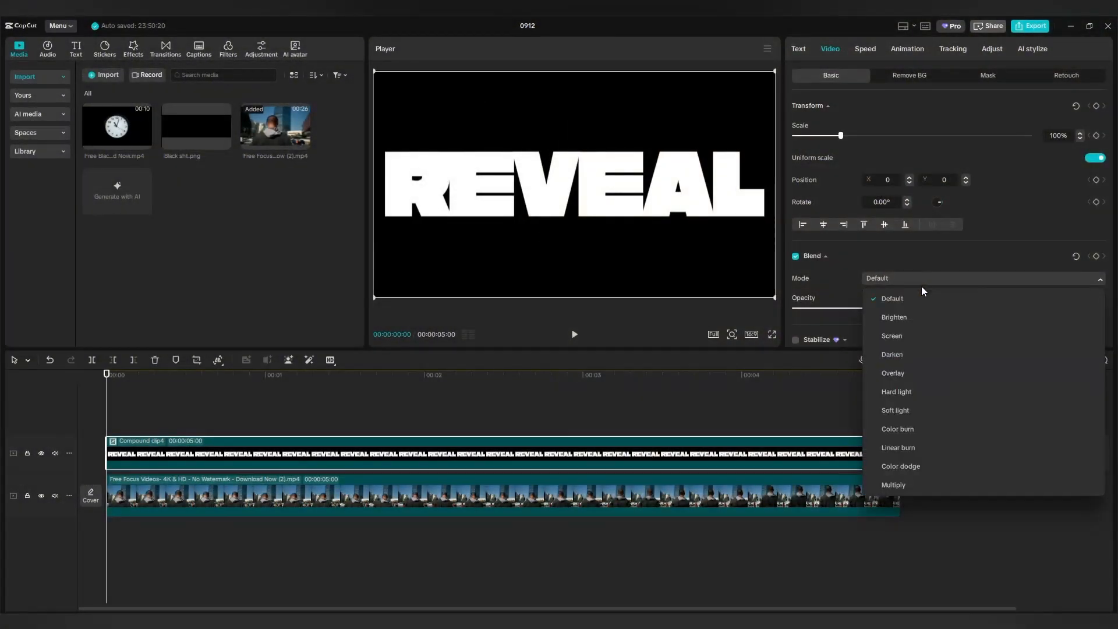
left_click(893, 486)
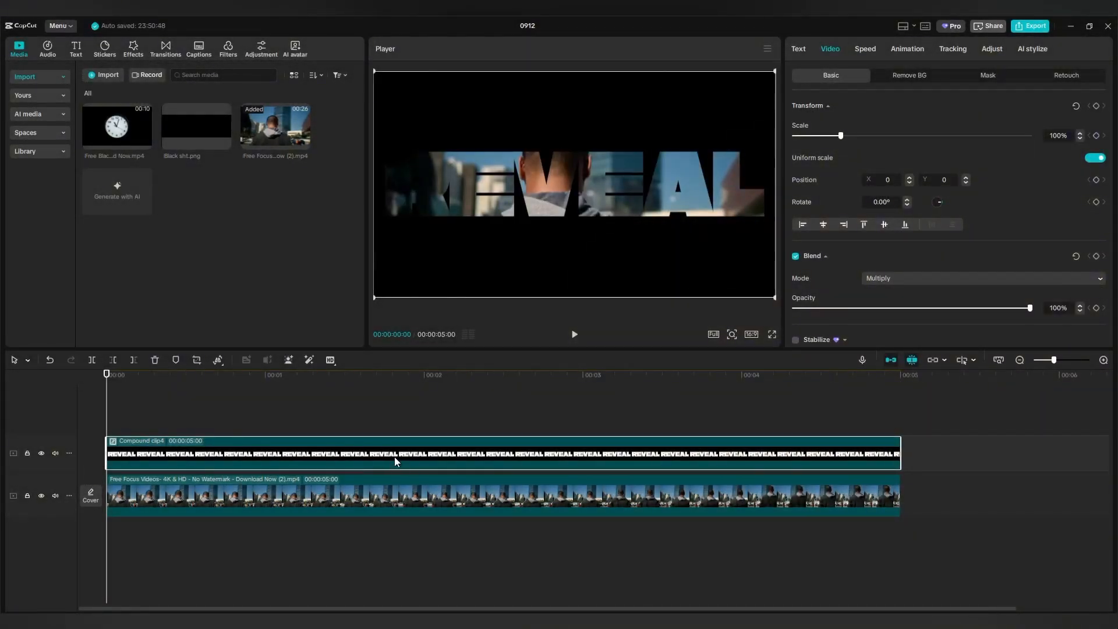
- Duplicate the REVEAL compound clip onto a new track above and hide that track
left_click_drag(394, 460, 383, 420)
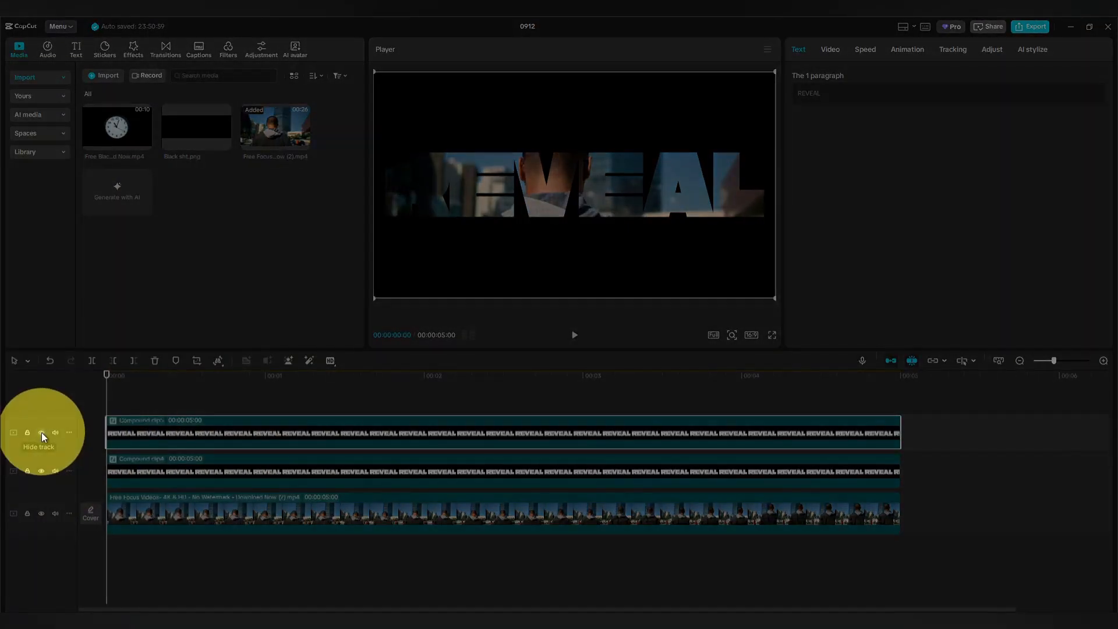
left_click(40, 432)
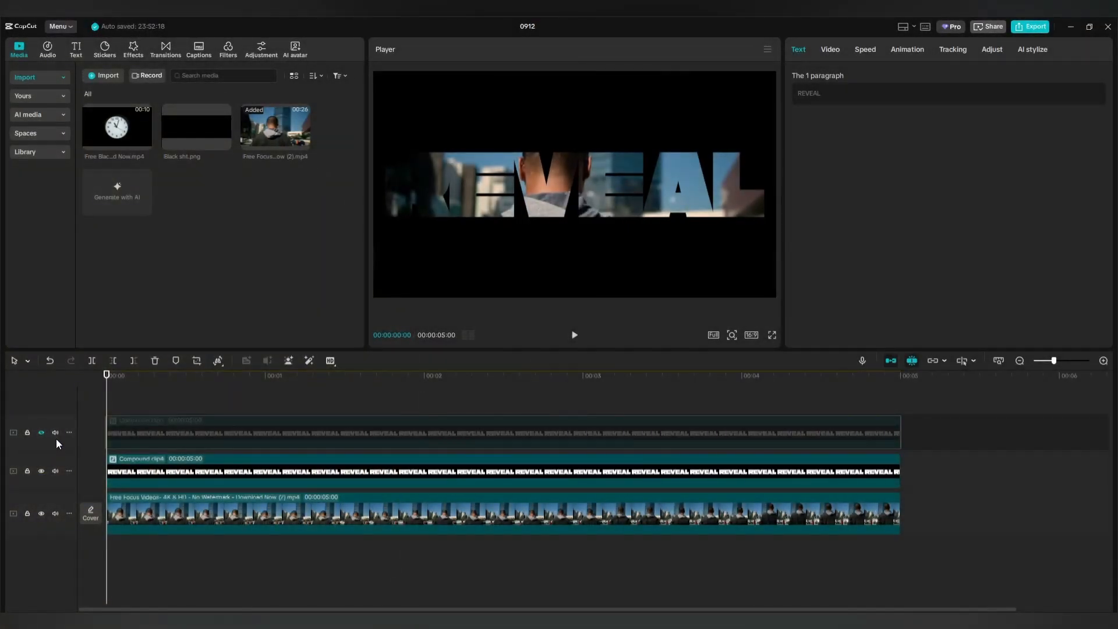
- Add a Split mask to the visible REVEAL compound clip on the middle track
left_click(222, 473)
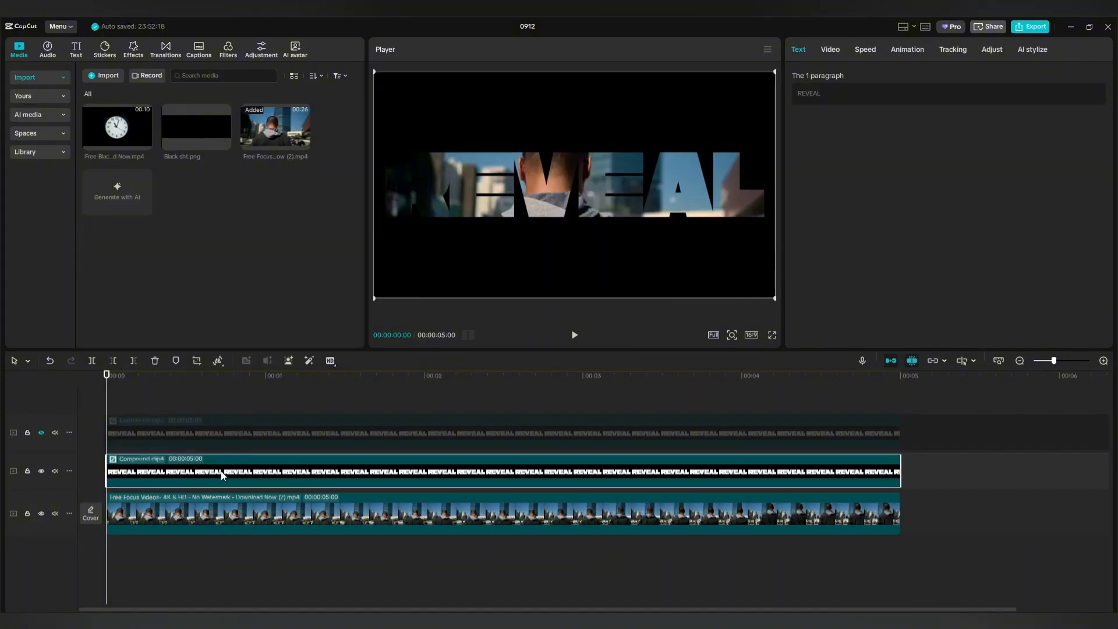
left_click(833, 49)
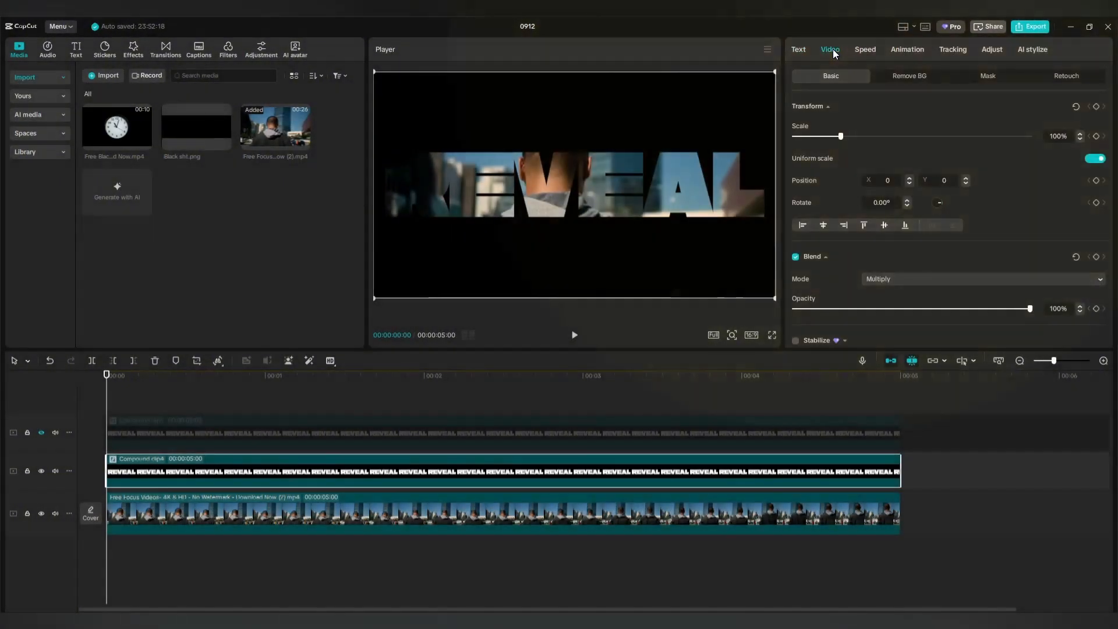
left_click(988, 77)
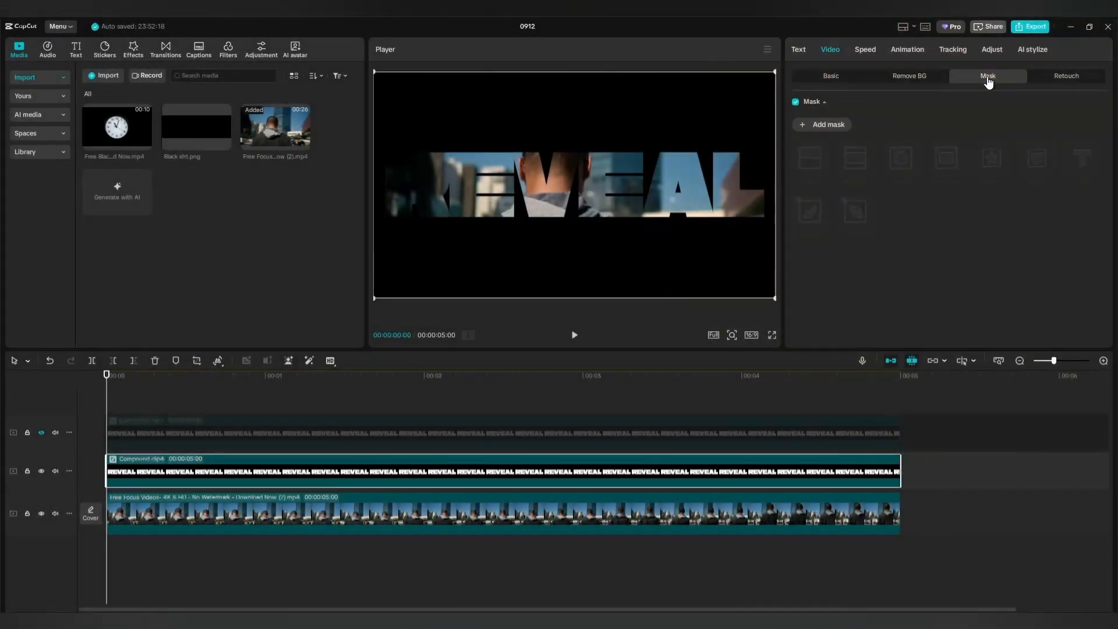
left_click(827, 125)
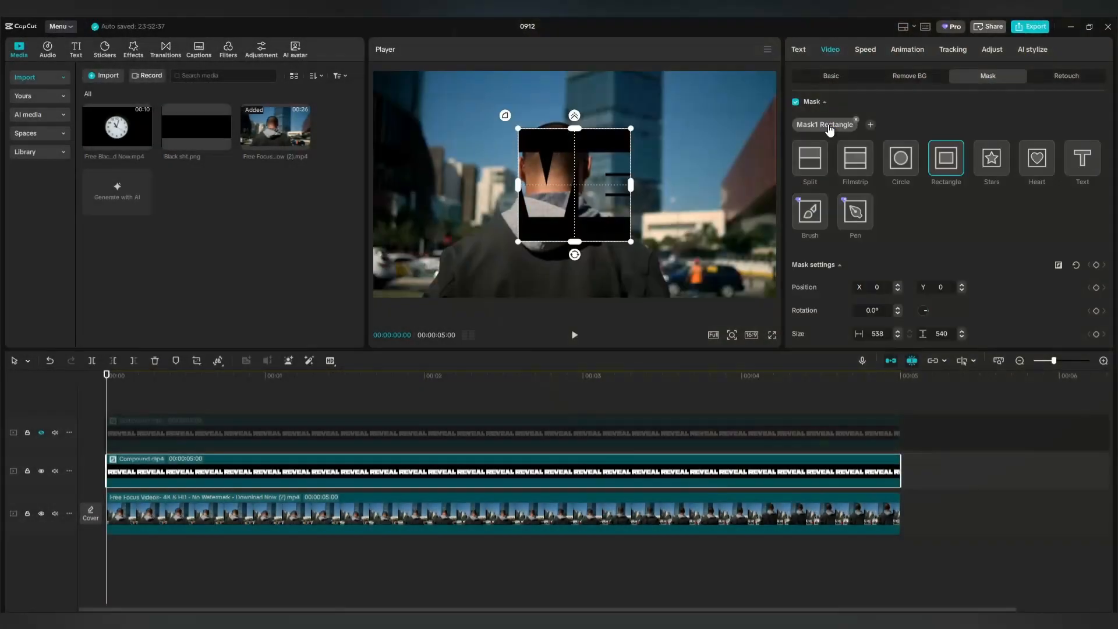
left_click(809, 159)
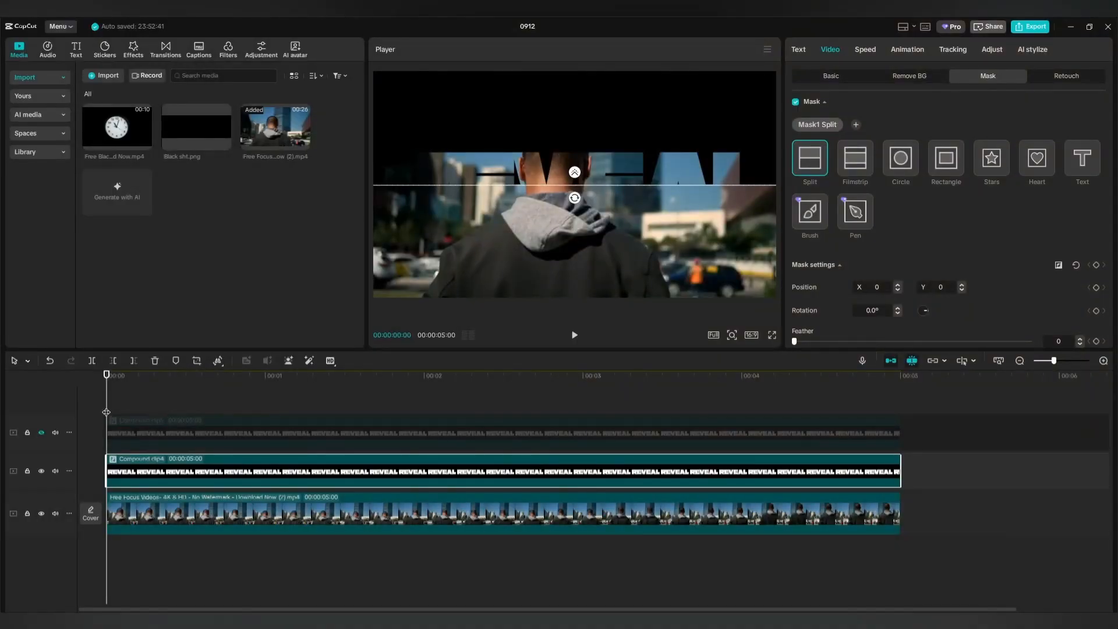
- Keyframe the split mask at 00:00:01:06, move its line to the frame's upper edge at 00:00:03:14, and preview the animation
left_click_drag(108, 406, 295, 414)
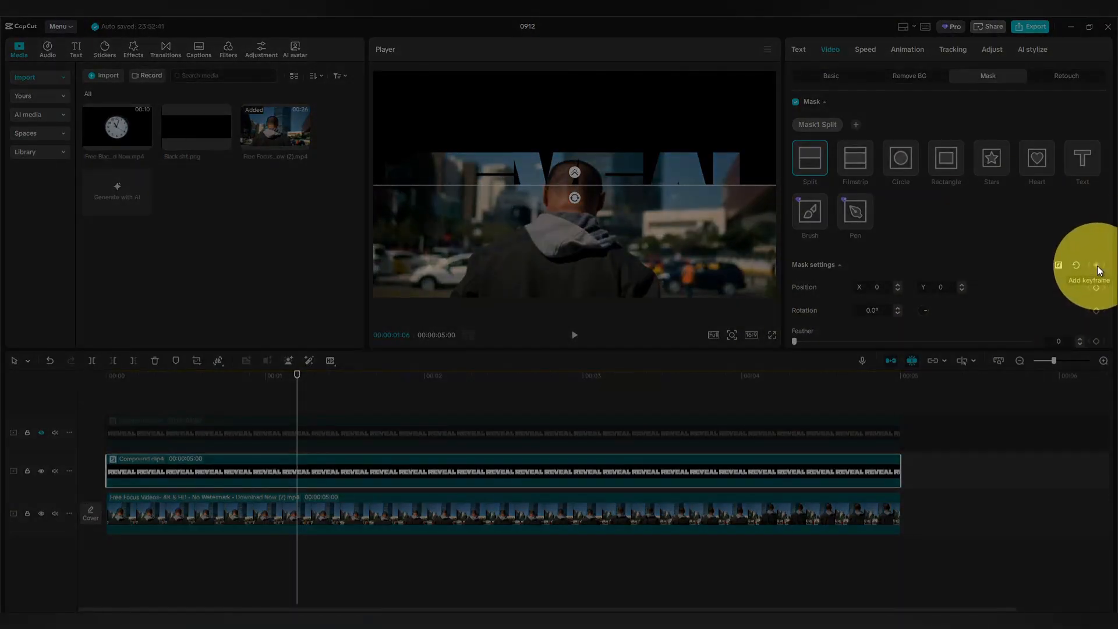
left_click(1097, 266)
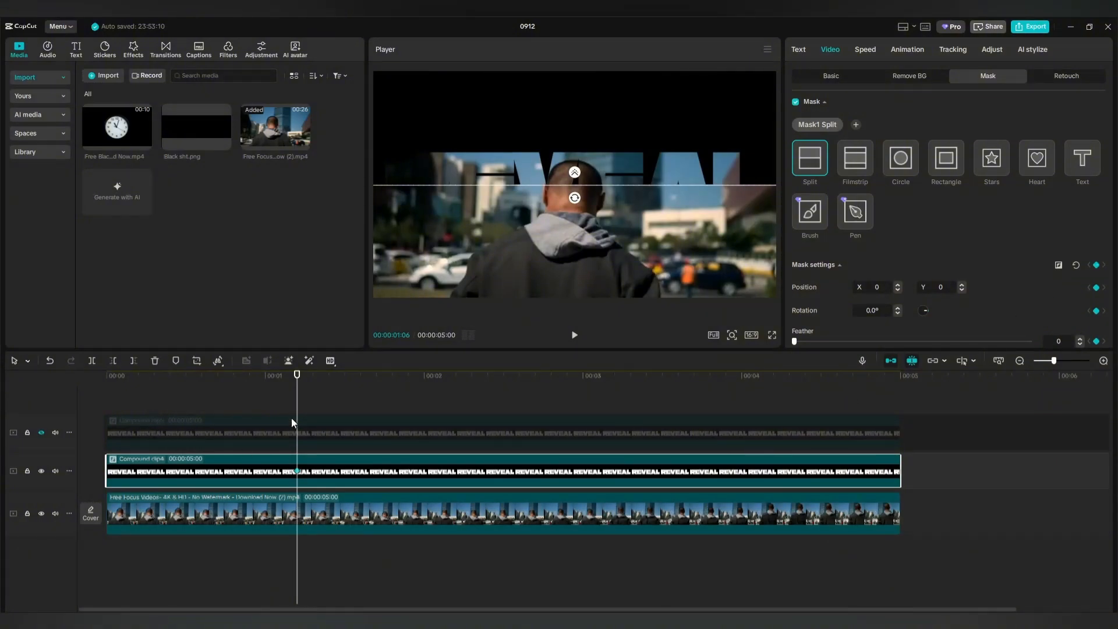
left_click_drag(299, 412, 657, 417)
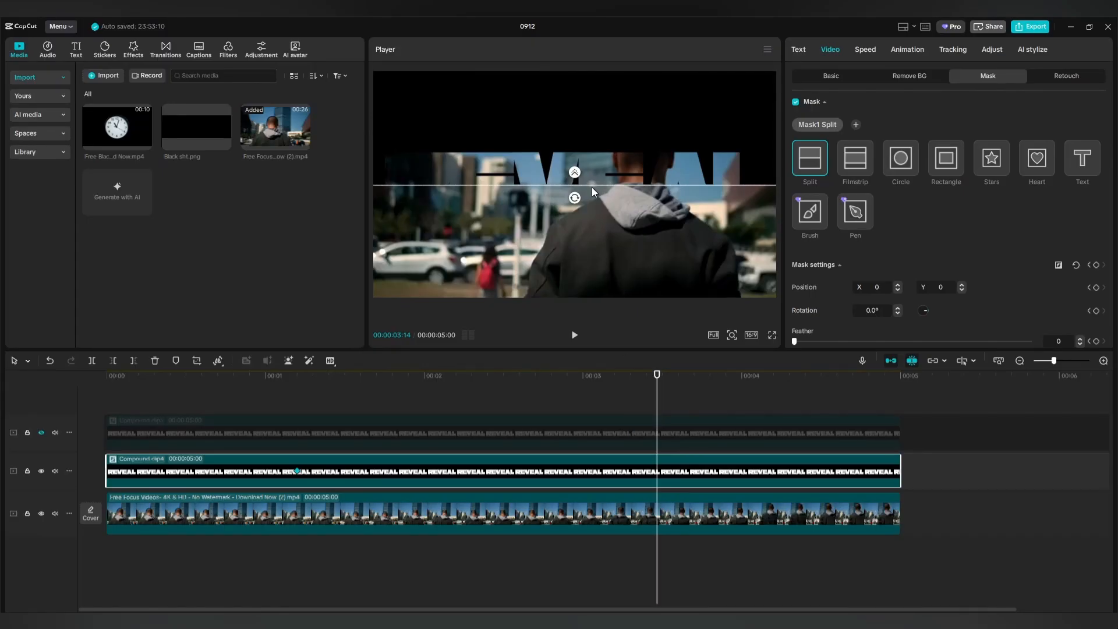
left_click_drag(591, 186, 590, 73)
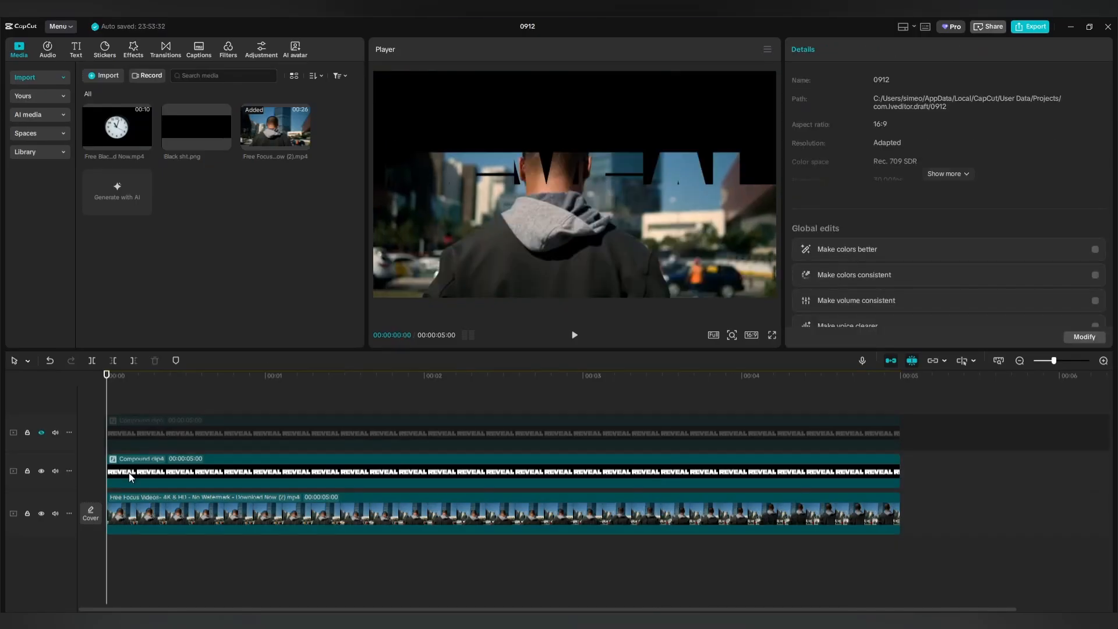
key("space")
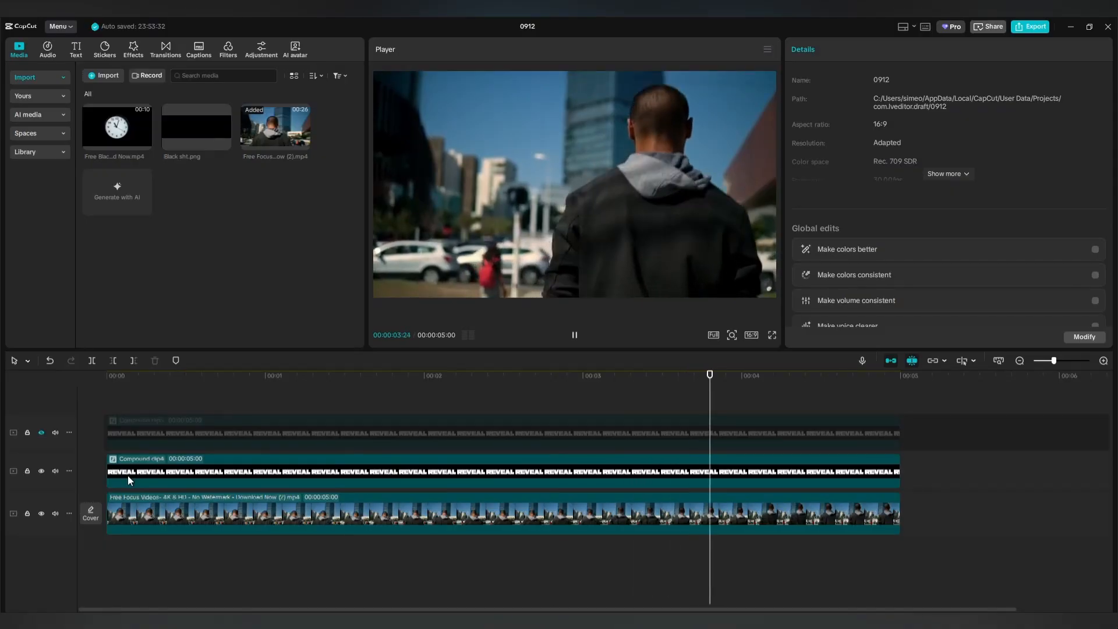
- Show the top track again and add a Split mask rotated to -180° on its REVEAL compound clip
left_click(40, 432)
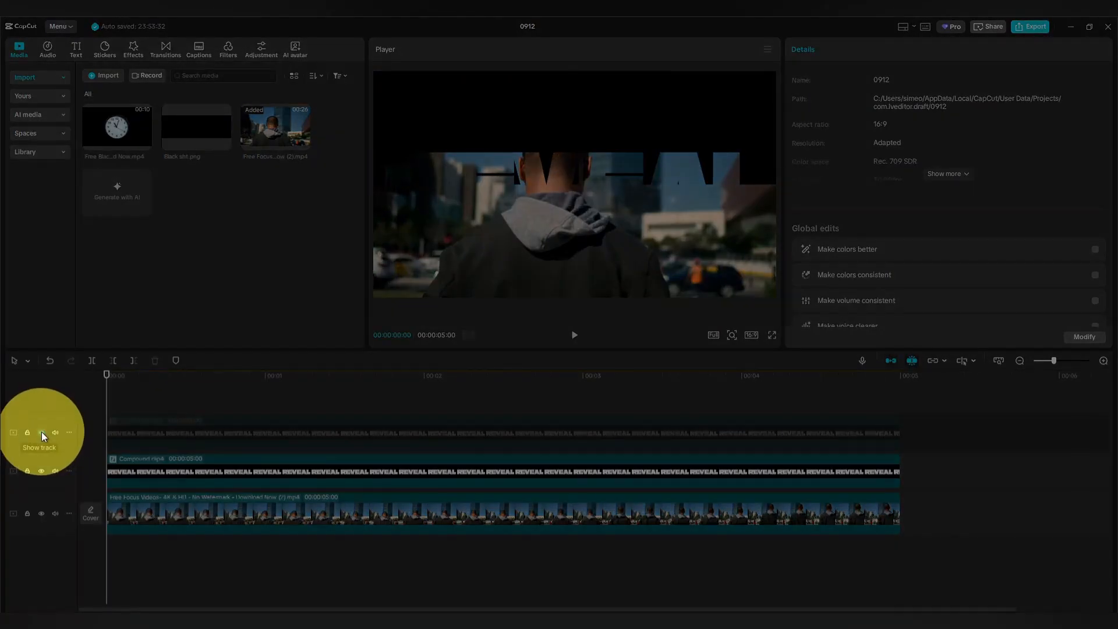
left_click(256, 432)
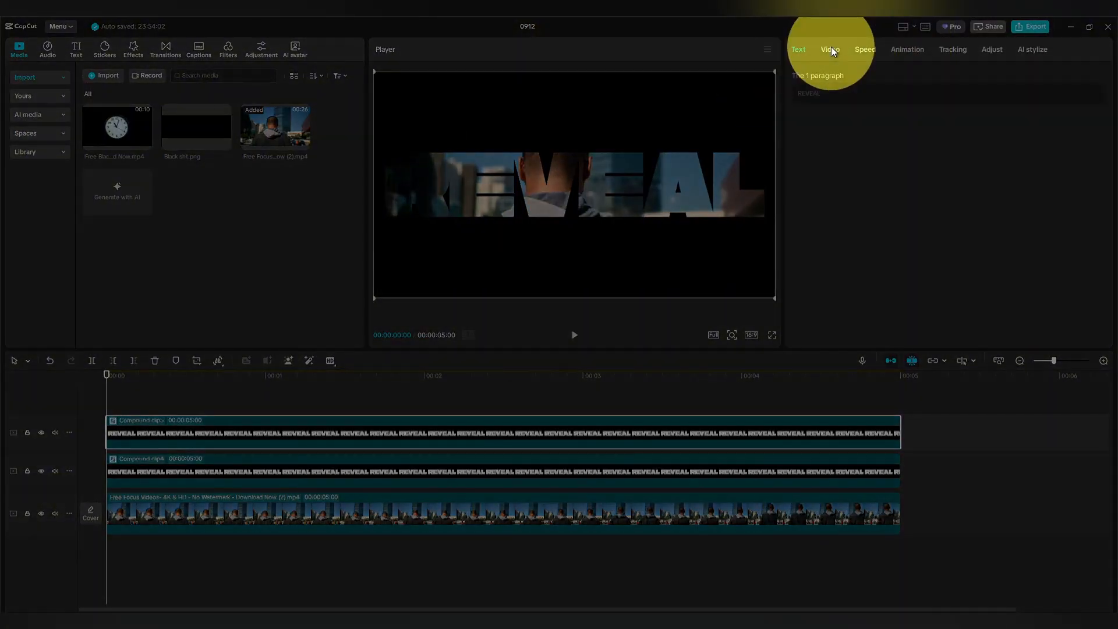
left_click(832, 52)
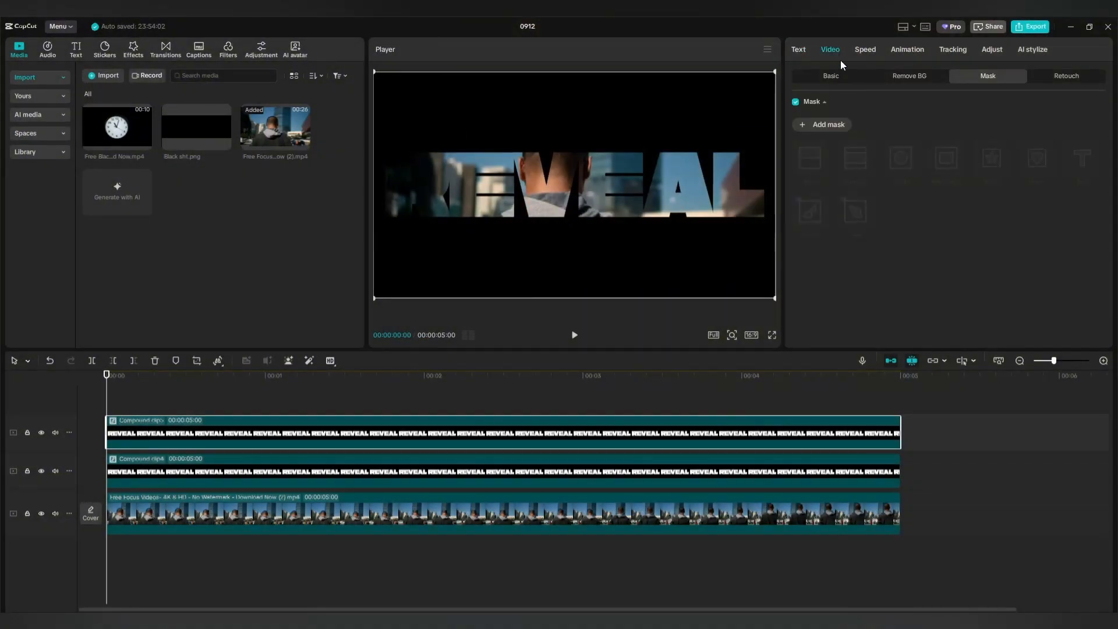
left_click(814, 127)
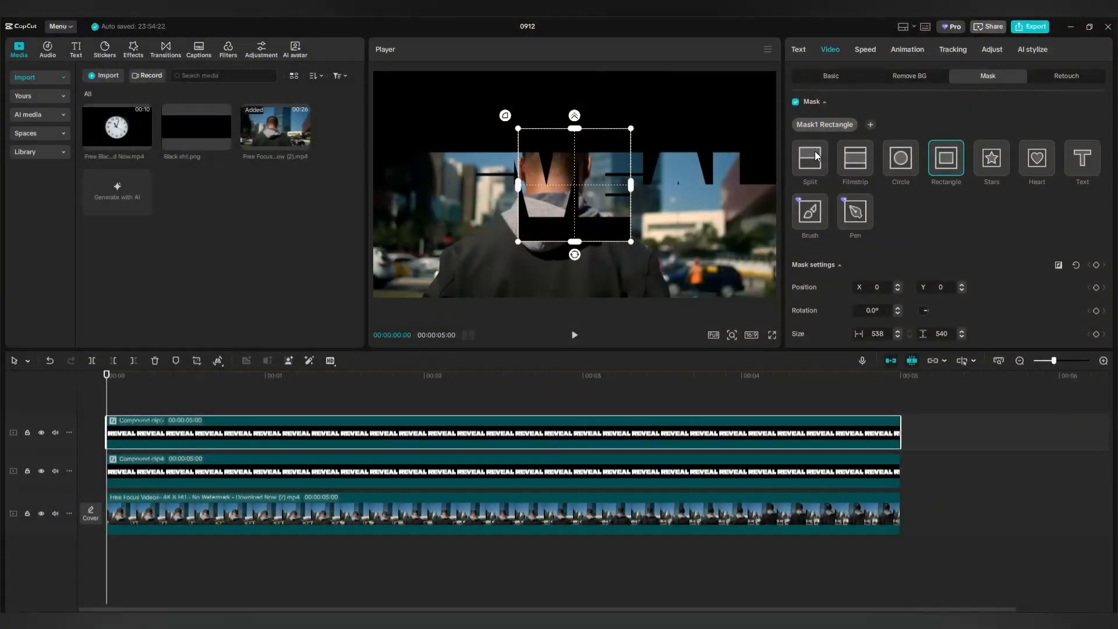
left_click(813, 162)
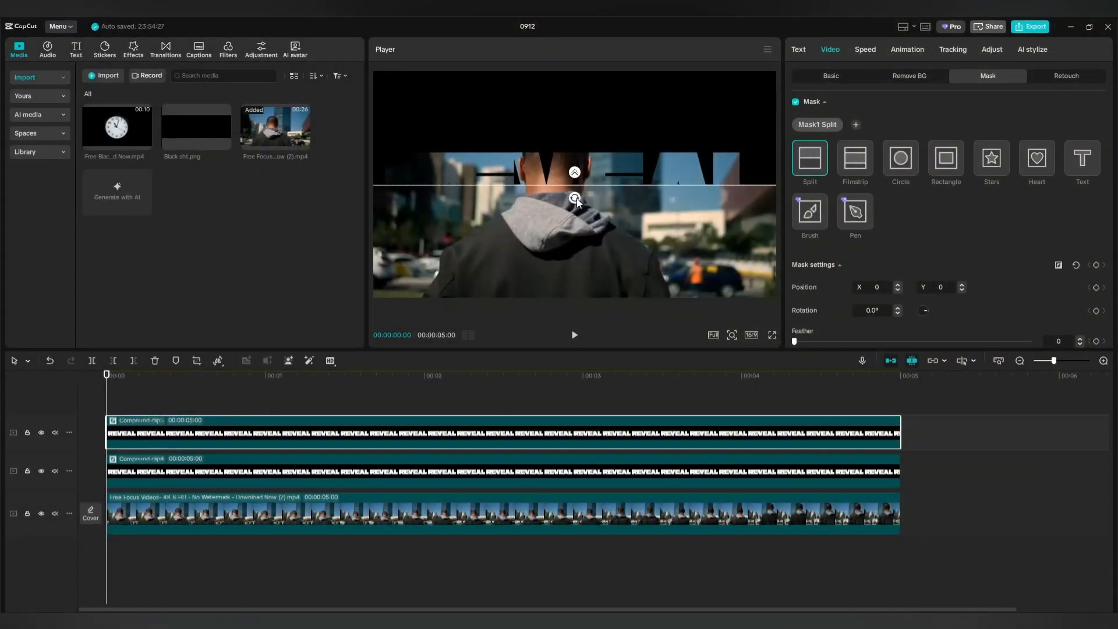
left_click_drag(577, 200, 577, 164)
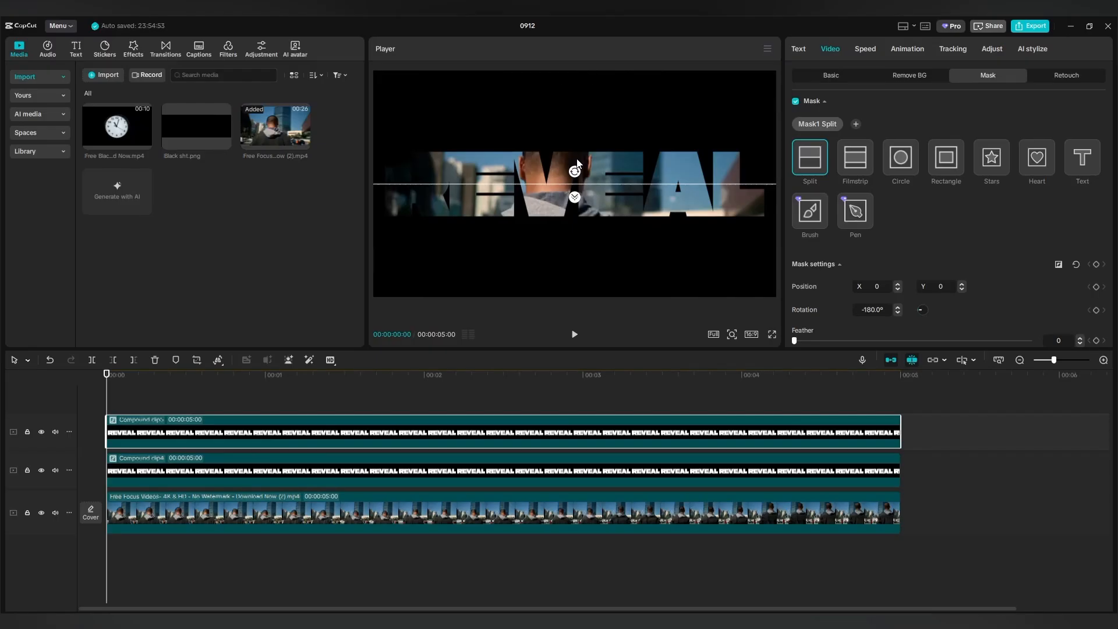
- Keyframe the top clip's mask settings at 00:00:01:06, aligned with the middle clip's first keyframe
left_click(353, 473)
left_click_drag(106, 406, 297, 414)
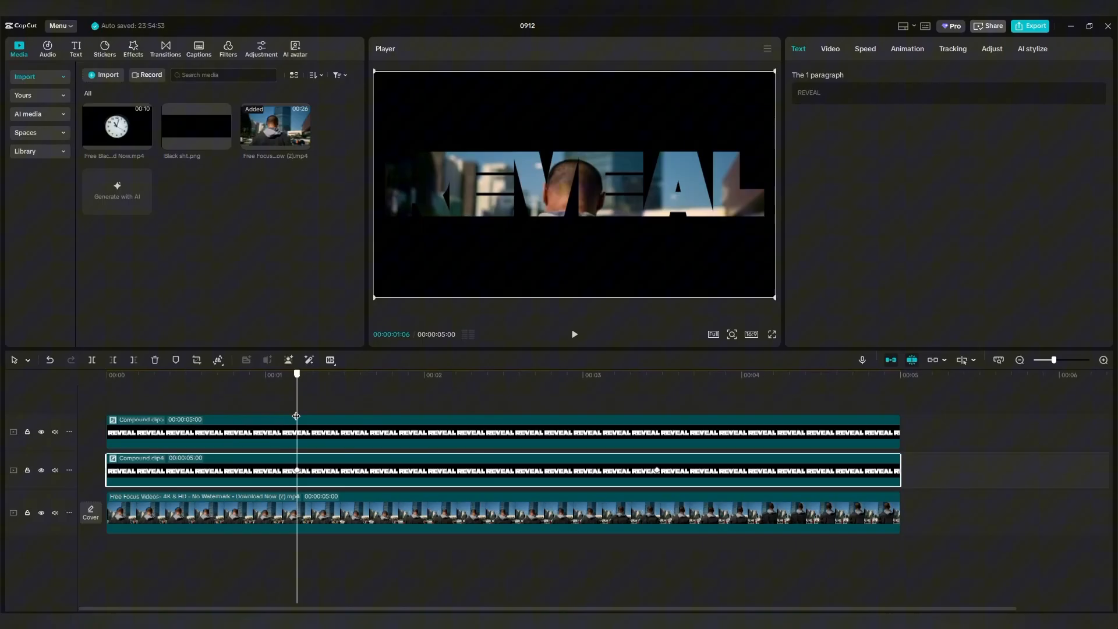
left_click(323, 434)
left_click(829, 49)
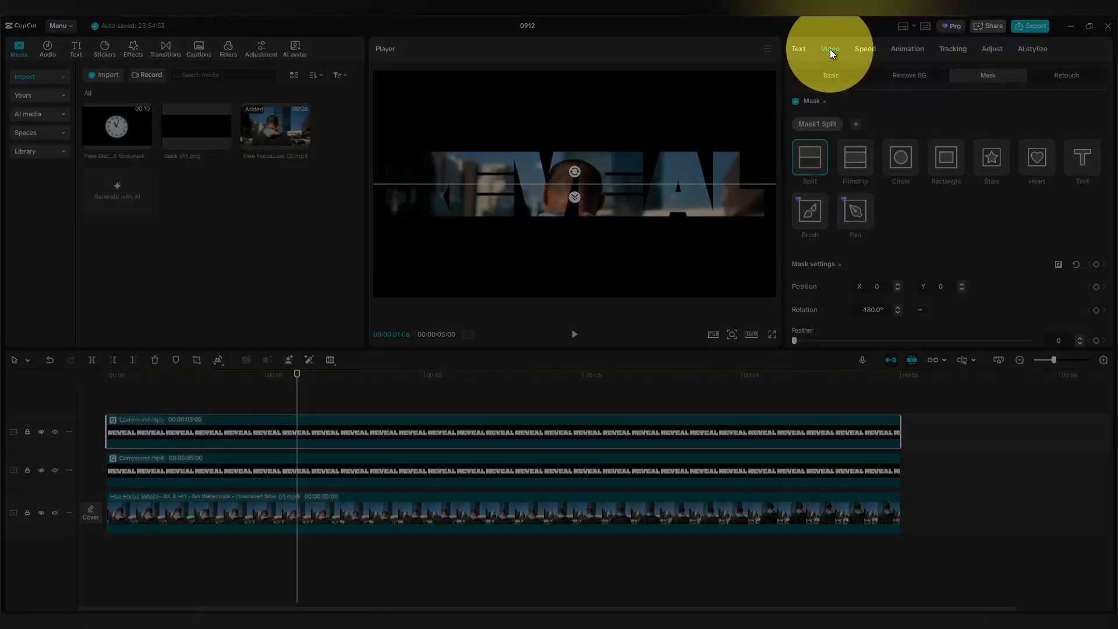
left_click(1096, 265)
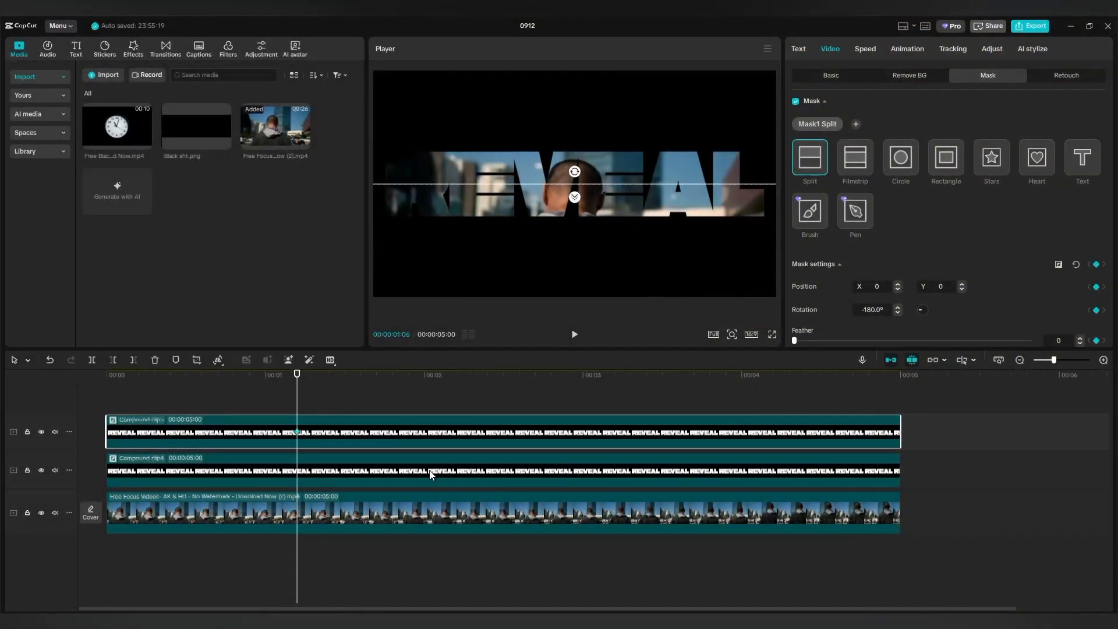
- At the middle clip's second keyframe, 00:00:03:14, move the top clip's split line to the frame's lower edge (Y -538) and preview the animation
left_click(431, 473)
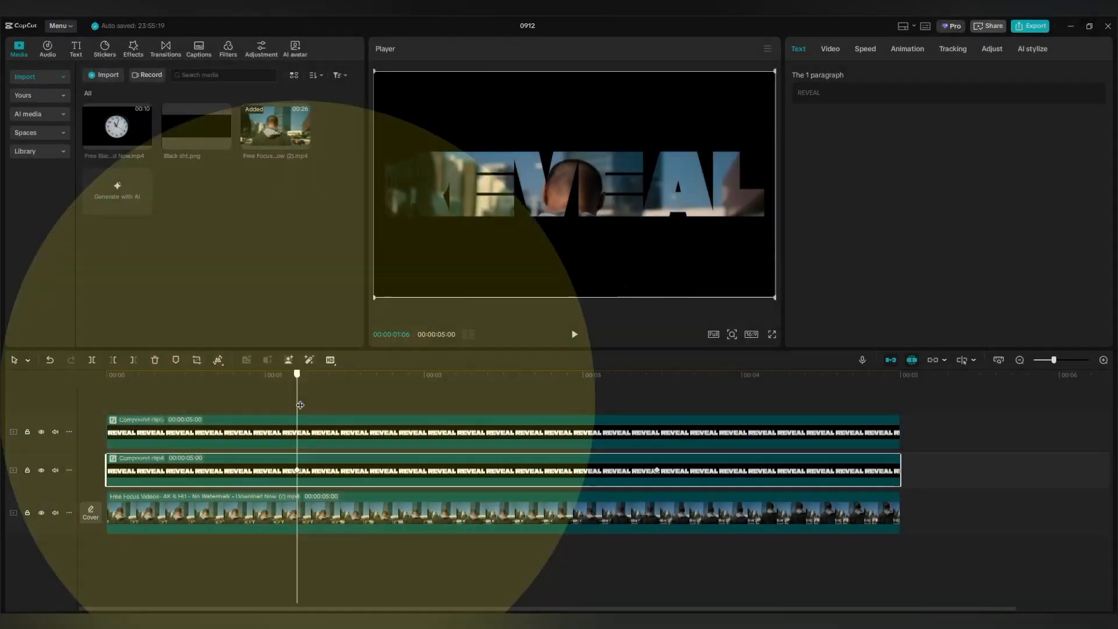
left_click_drag(300, 405, 654, 417)
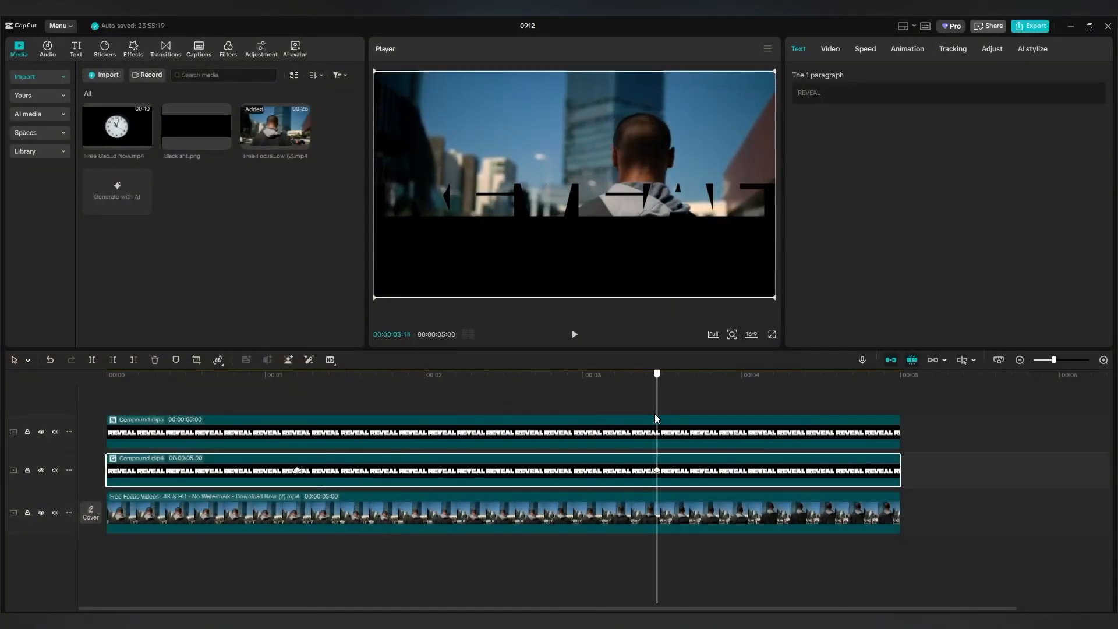
left_click(634, 437)
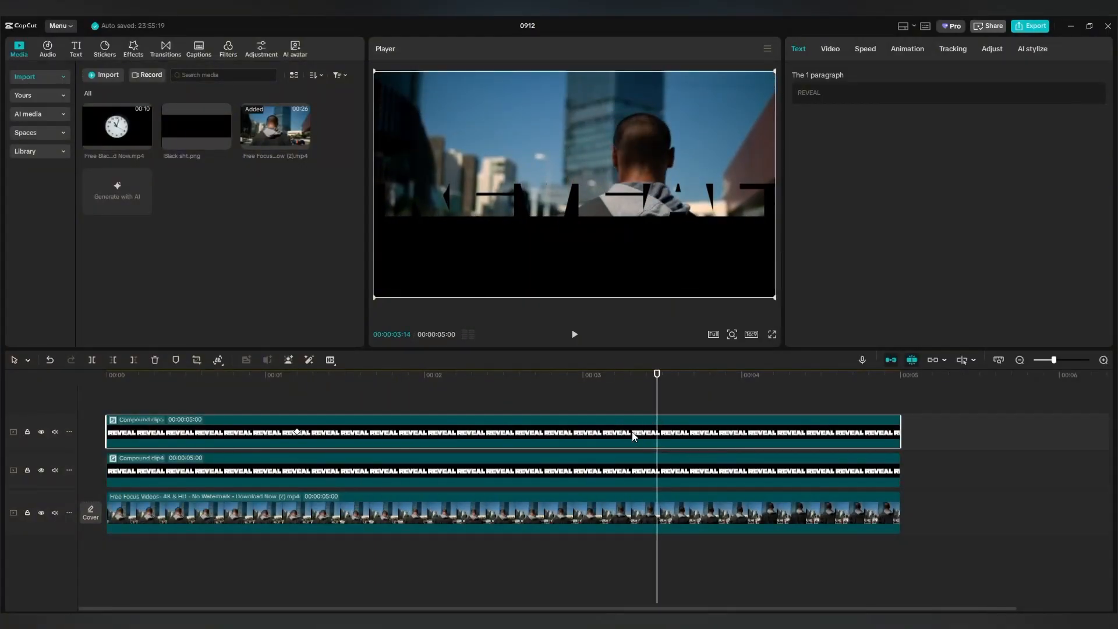
left_click(829, 51)
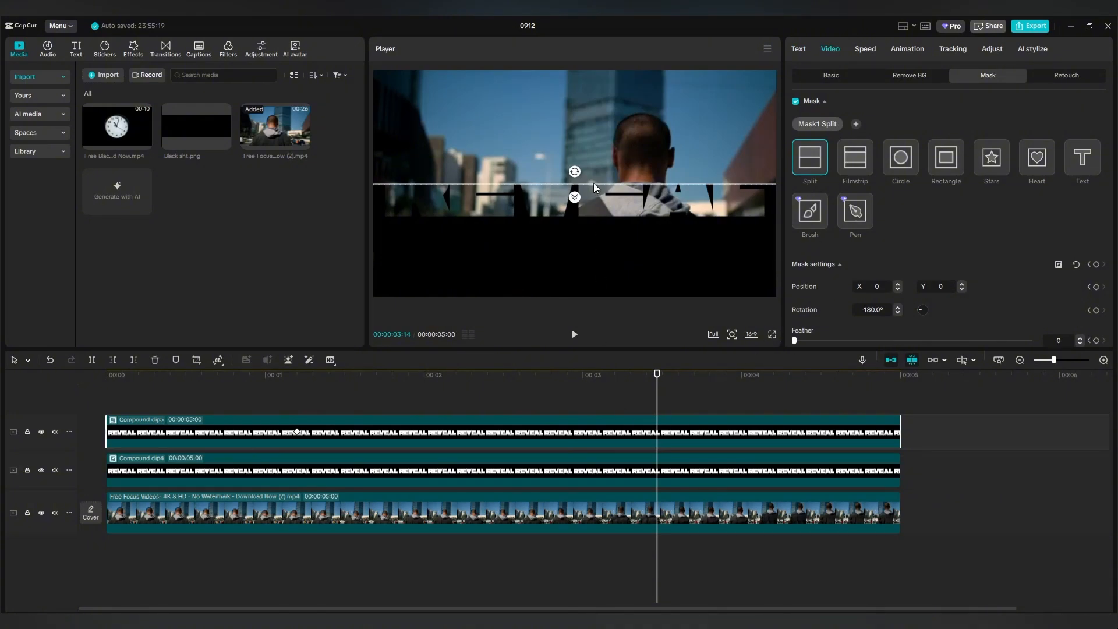
left_click_drag(594, 184, 593, 296)
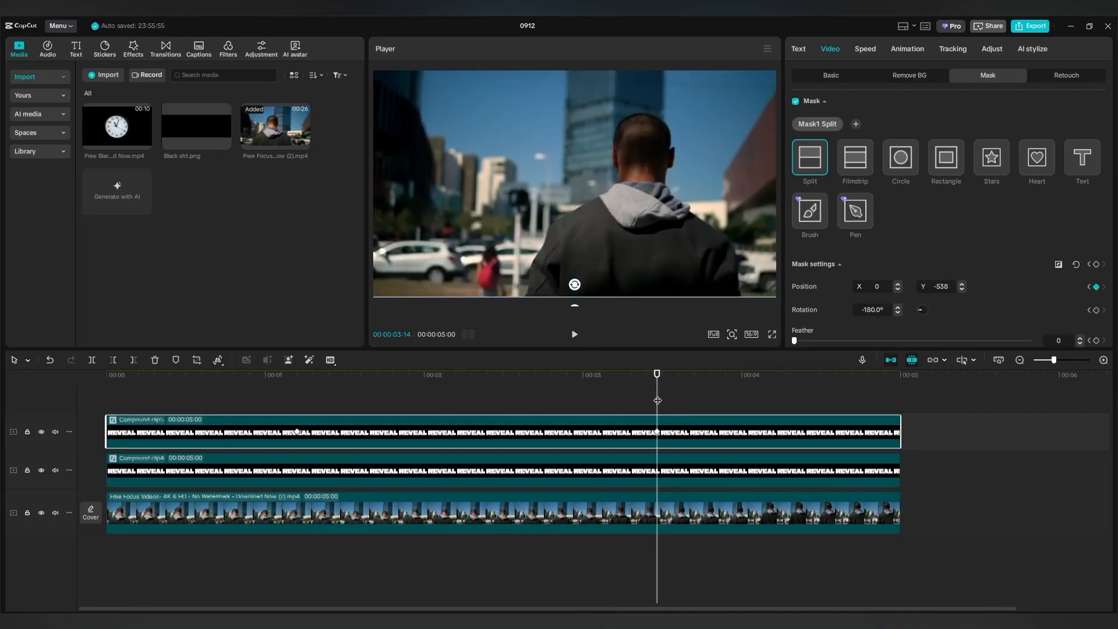
left_click_drag(657, 399, 357, 380)
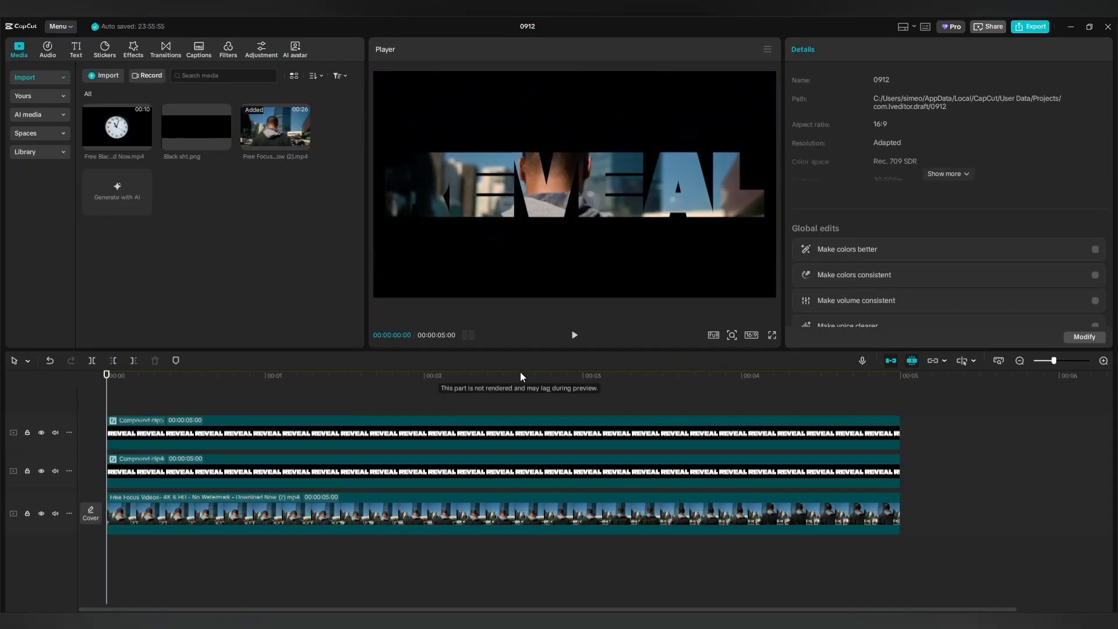
left_click(574, 337)
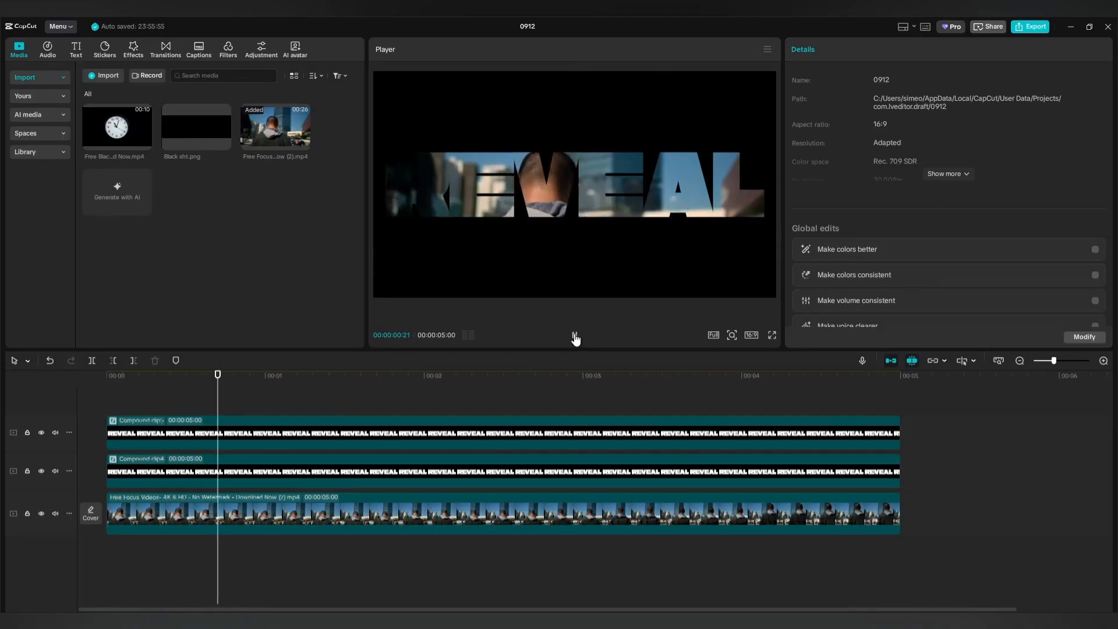